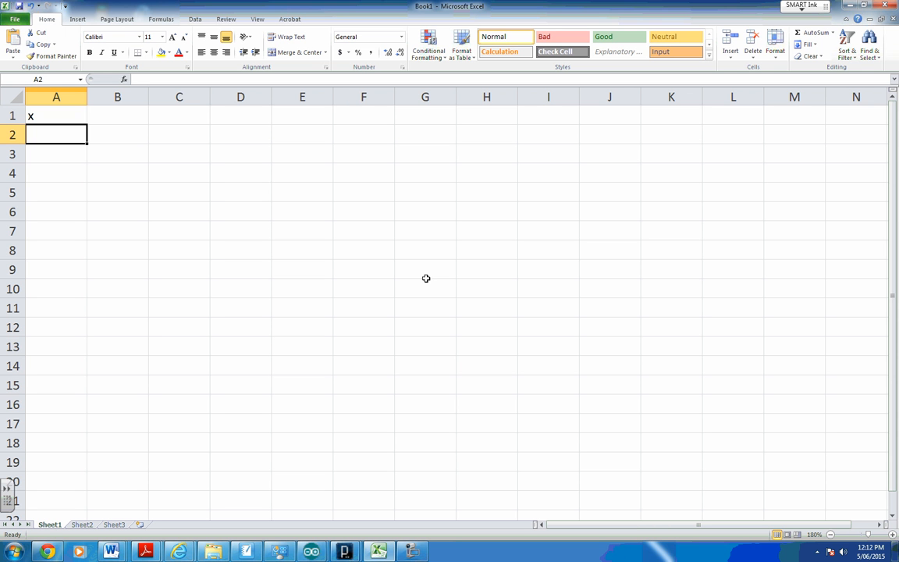
- Enter the first two x values, -10 in cell A2 and -9 in cell A3
type("-10")
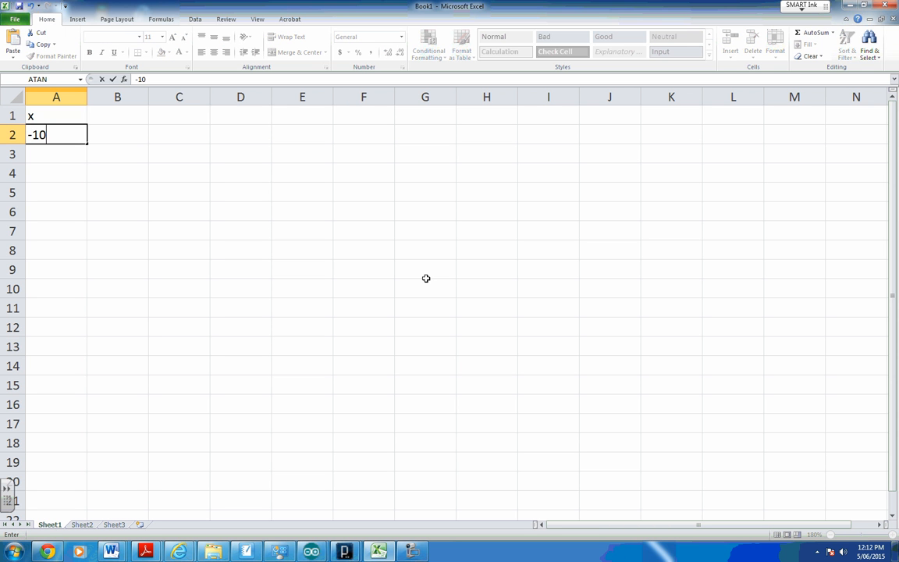
key("Return")
type("-9")
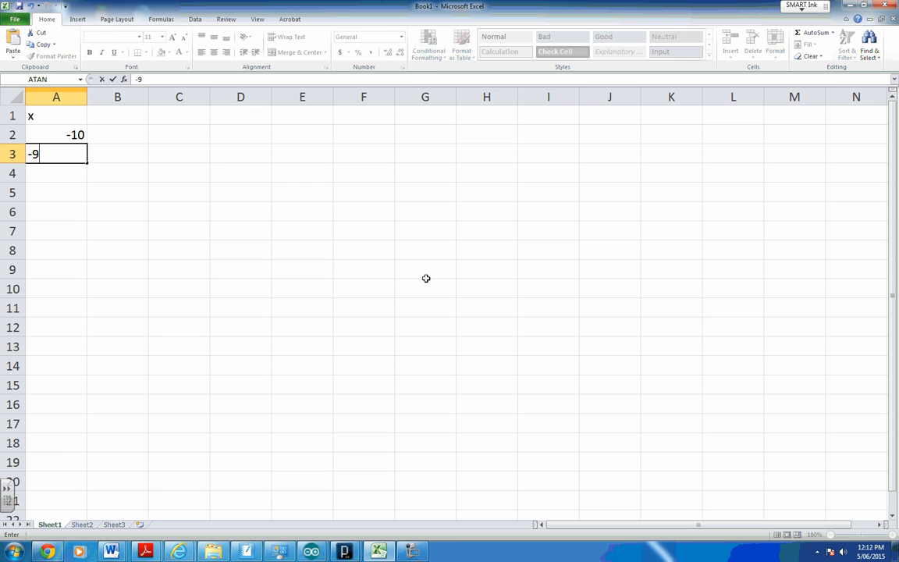
key("Return")
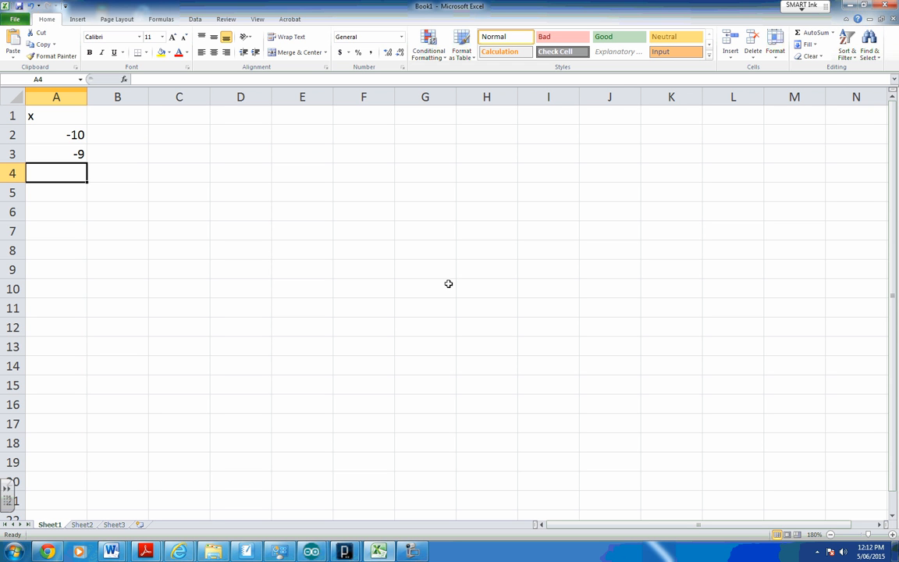
left_click_drag(64, 135, 74, 153)
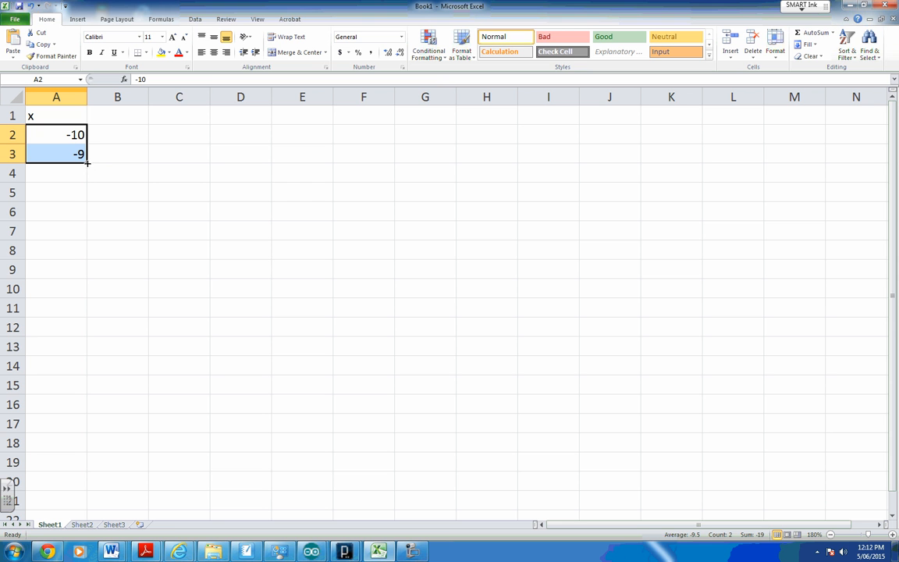
left_click_drag(86, 162, 82, 517)
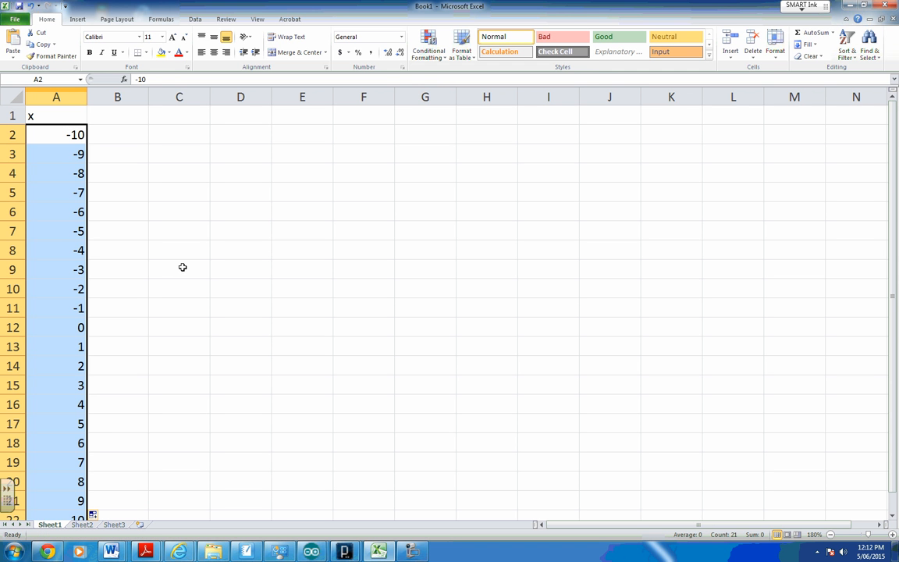
key("ctrl+z")
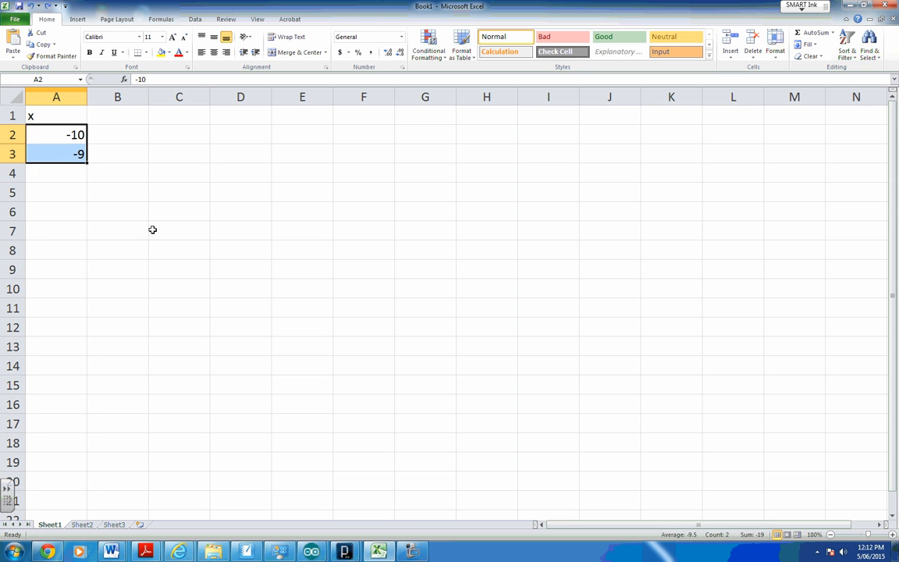
left_click(153, 231)
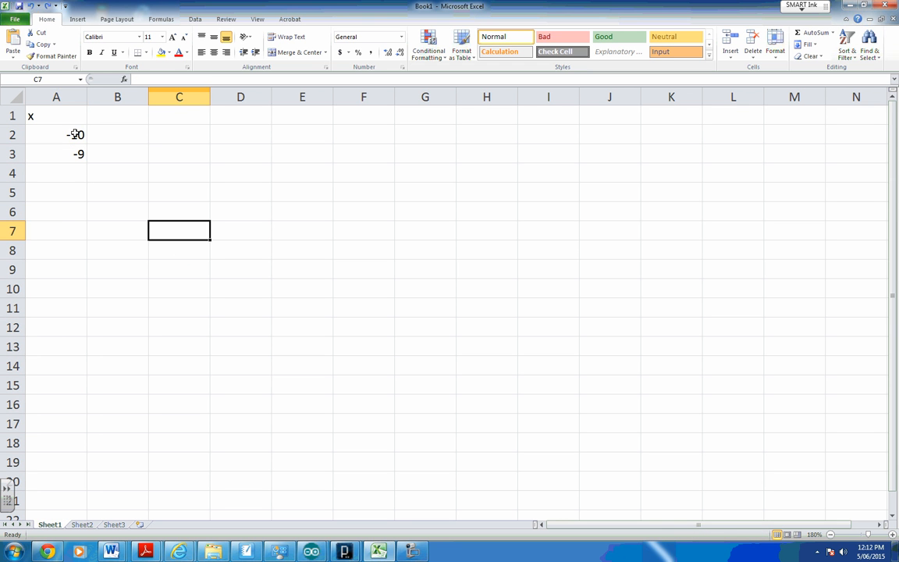
- Extend the series from A2:A3 down column A so the x values run from -10 to 10
left_click(74, 135)
left_click_drag(68, 131, 70, 154)
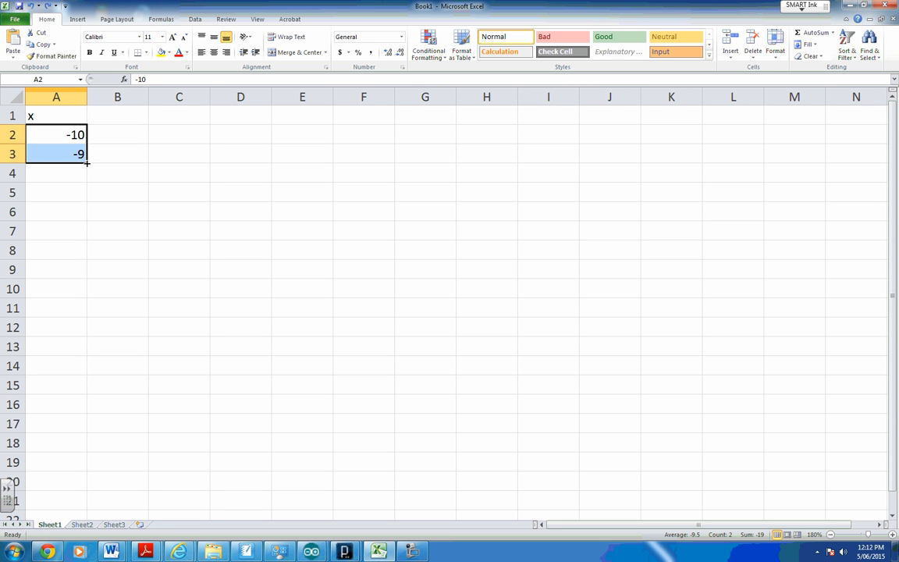
left_click_drag(87, 163, 88, 466)
scroll(125, 410, "up", 1)
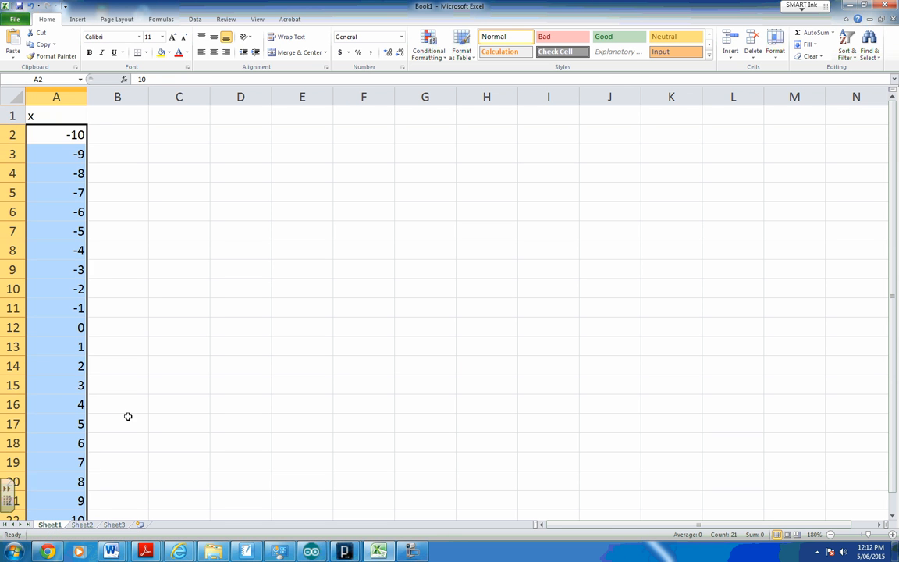
left_click(170, 265)
- Enter the column header y=x^3 in cell B1
left_click(127, 110)
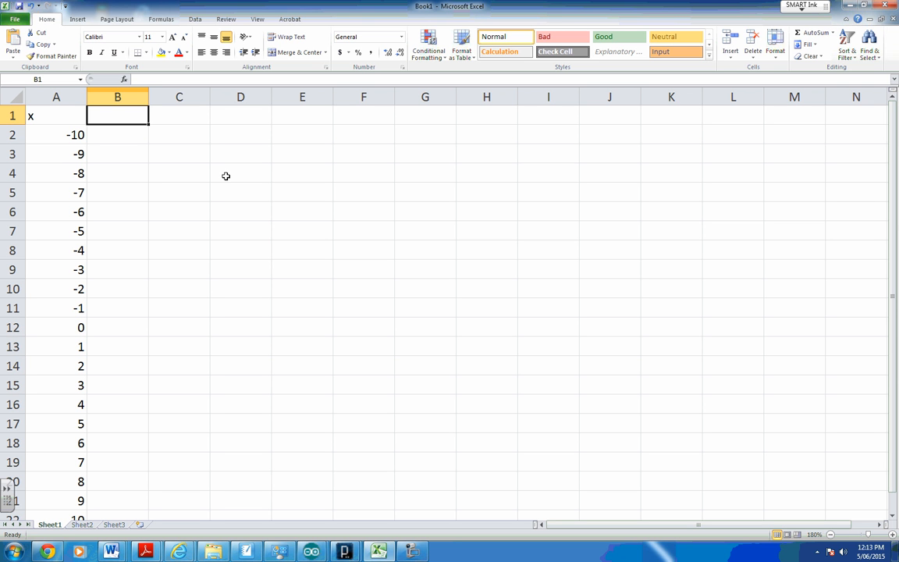
type("y=")
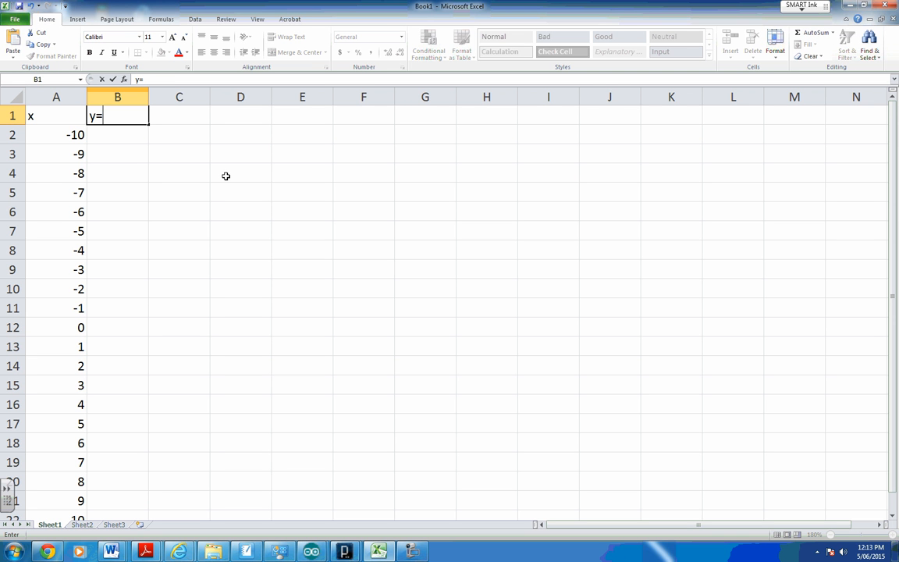
type("x^3")
key("Return")
key("Up")
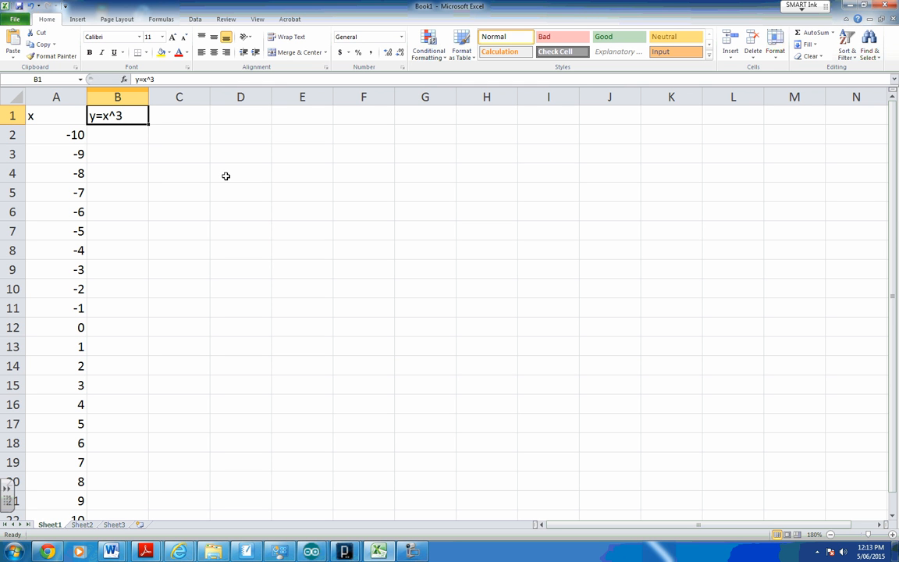
left_click(145, 80)
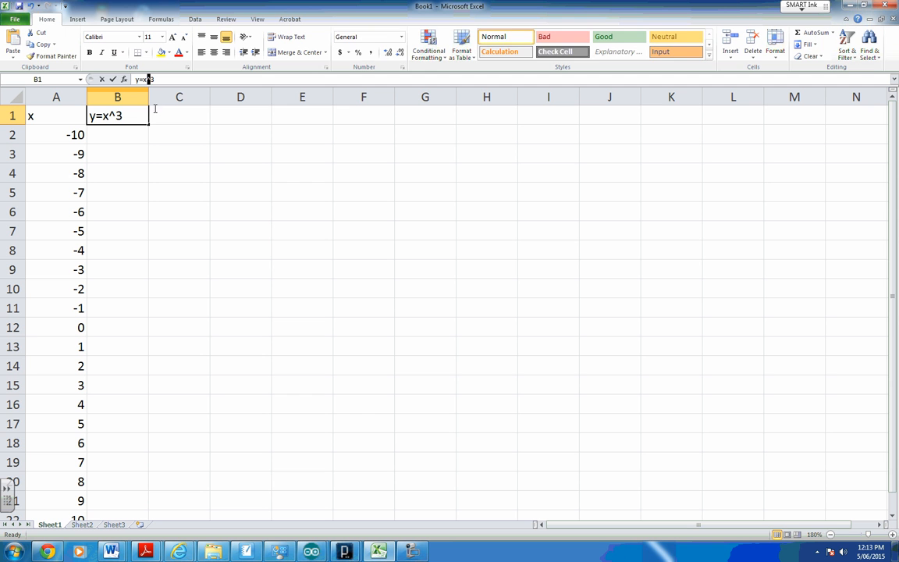
- Enter the formula =A2^3 in cell B2
left_click(104, 135)
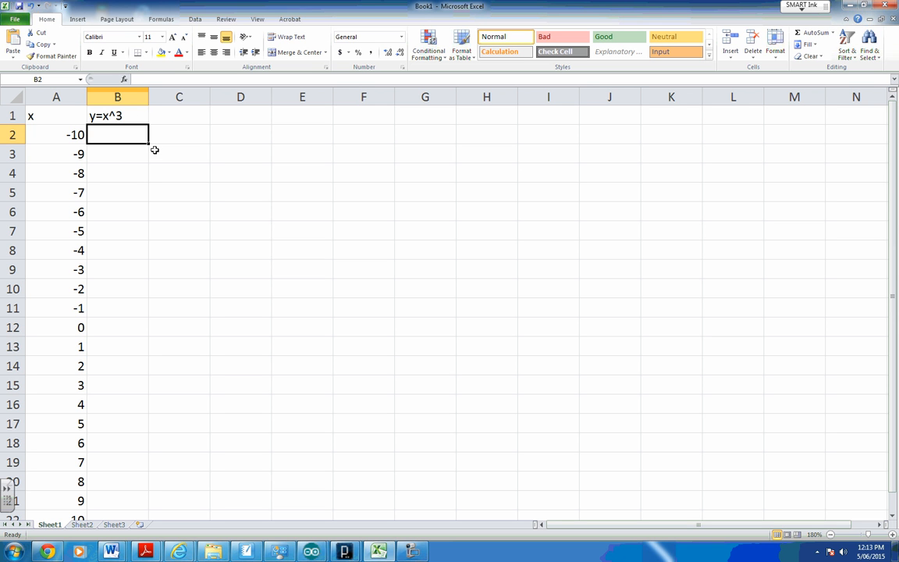
type("=")
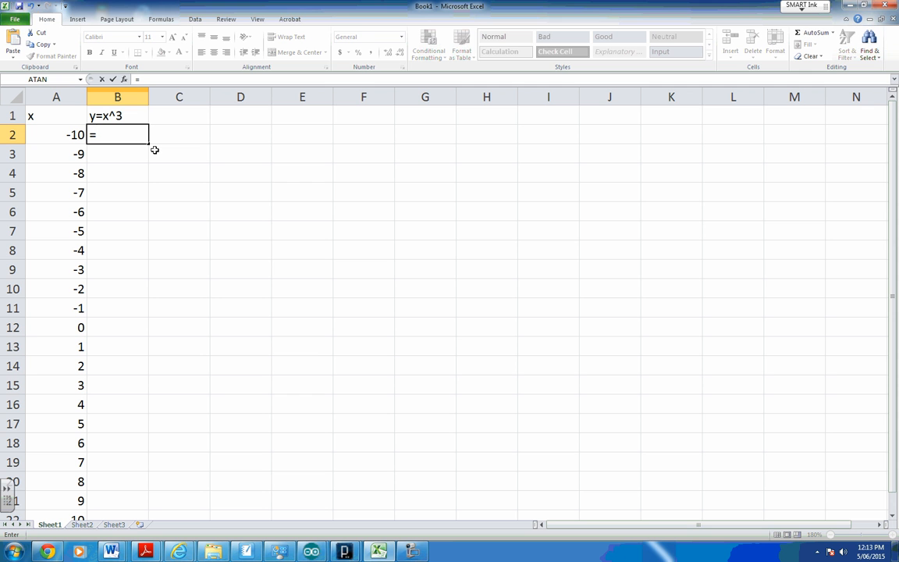
left_click(59, 137)
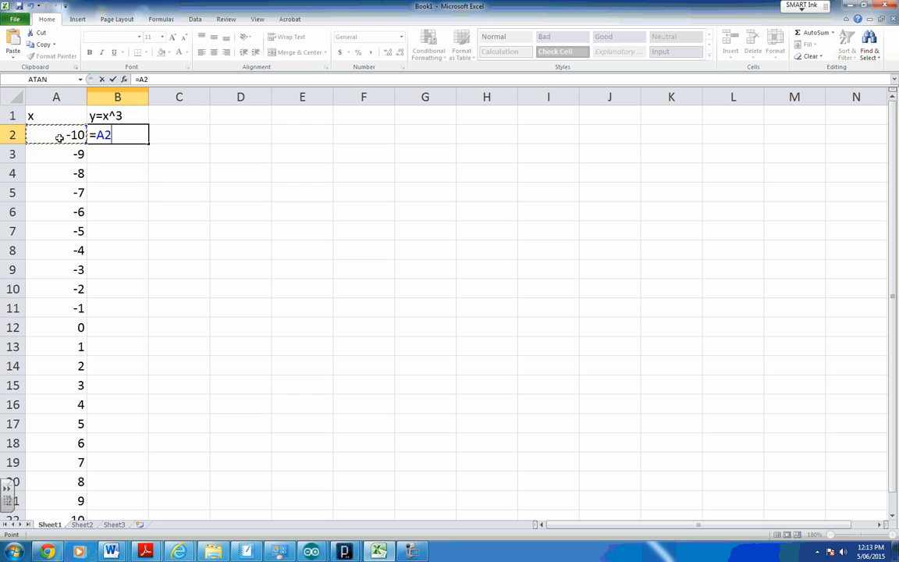
type("^3")
key("Return")
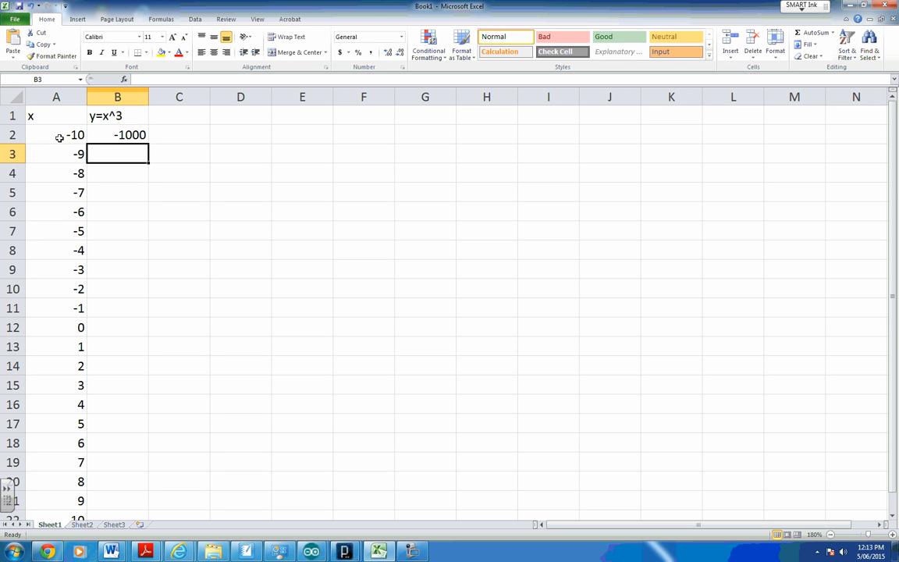
- Fill the B2 formula down to row 22 and check the copied formulas in B3 and B4
left_click(108, 117)
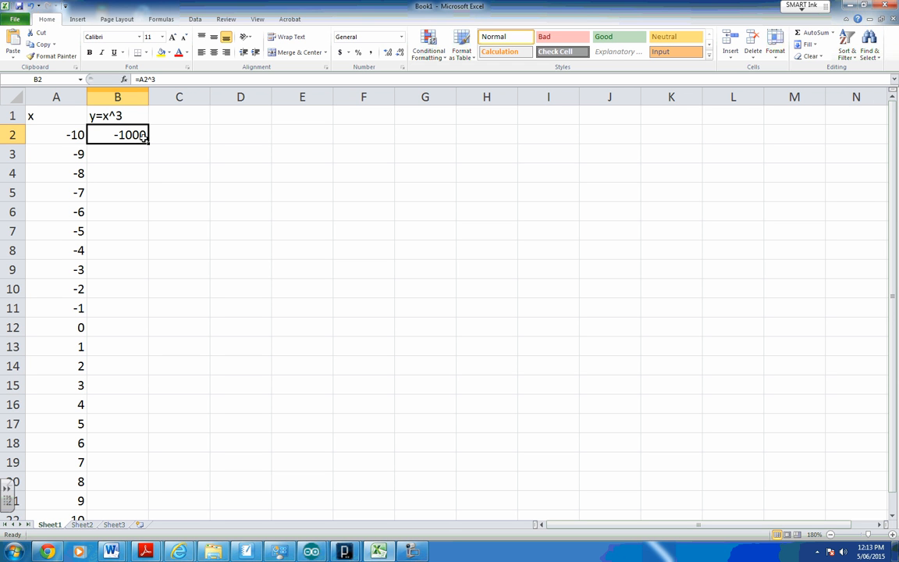
left_click_drag(149, 144, 150, 490)
scroll(179, 326, "up", 1)
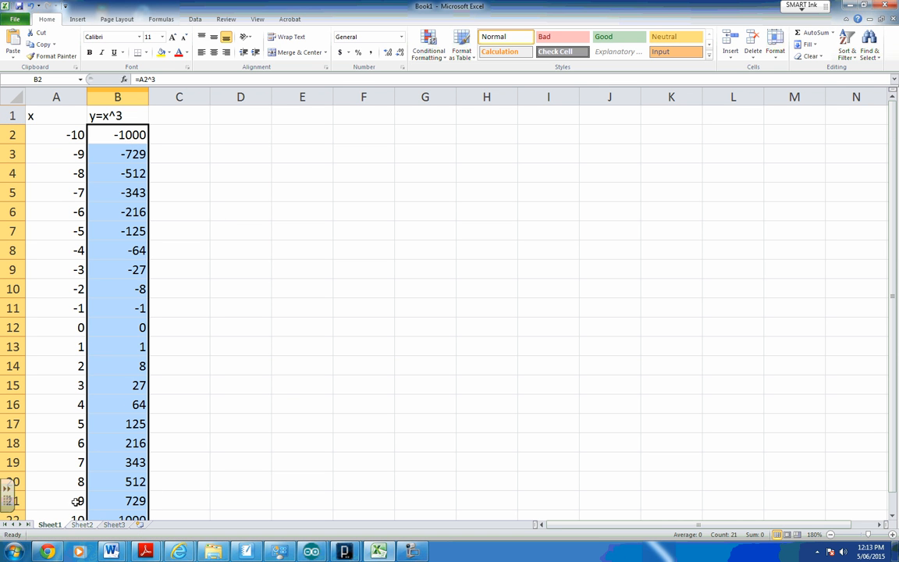
left_click(118, 157)
left_click(121, 173)
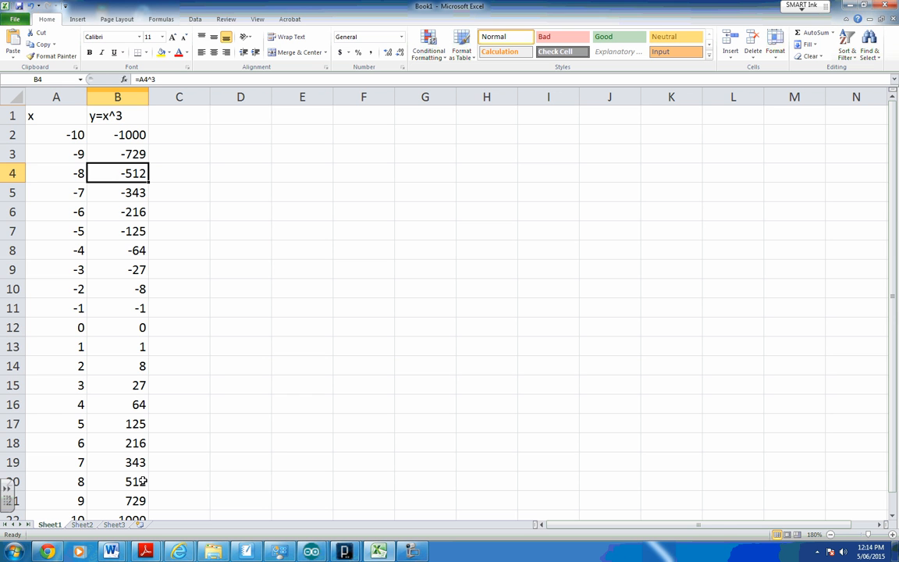
- Insert a scatter chart with smooth lines and markers from the range A1:B22
left_click_drag(51, 106, 113, 486)
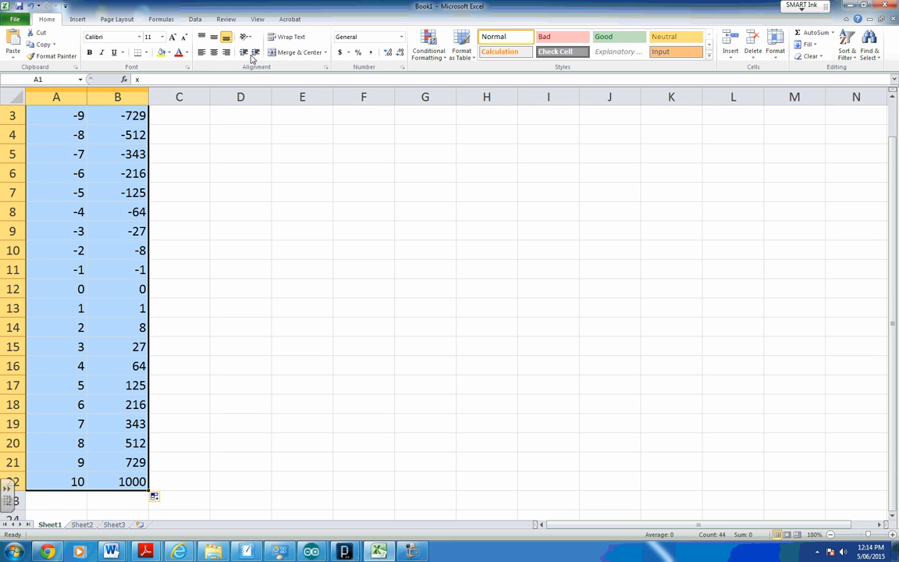
left_click(77, 19)
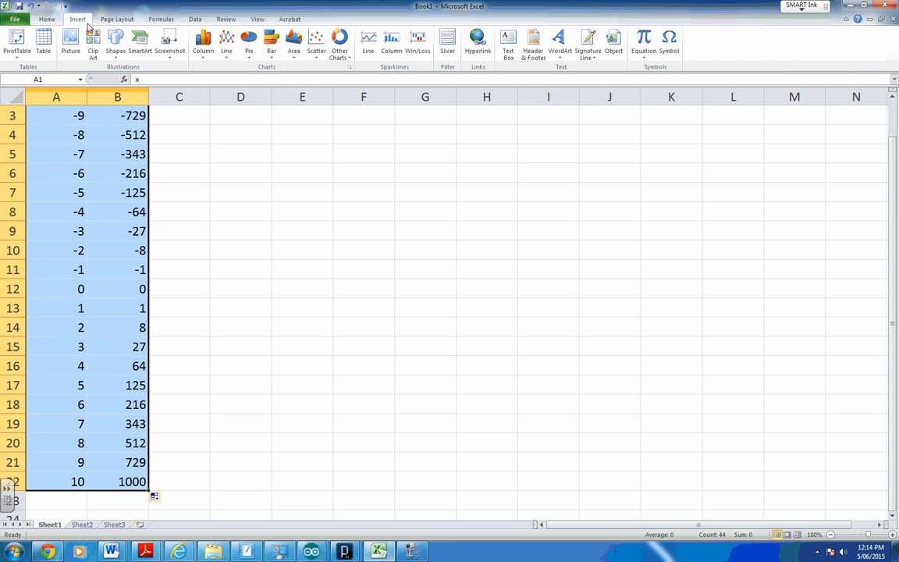
left_click(318, 52)
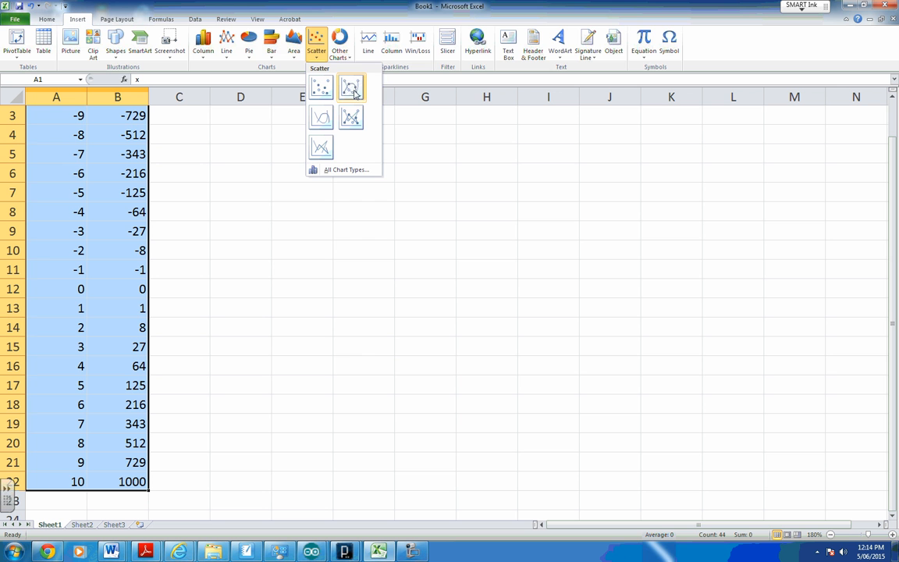
left_click(355, 91)
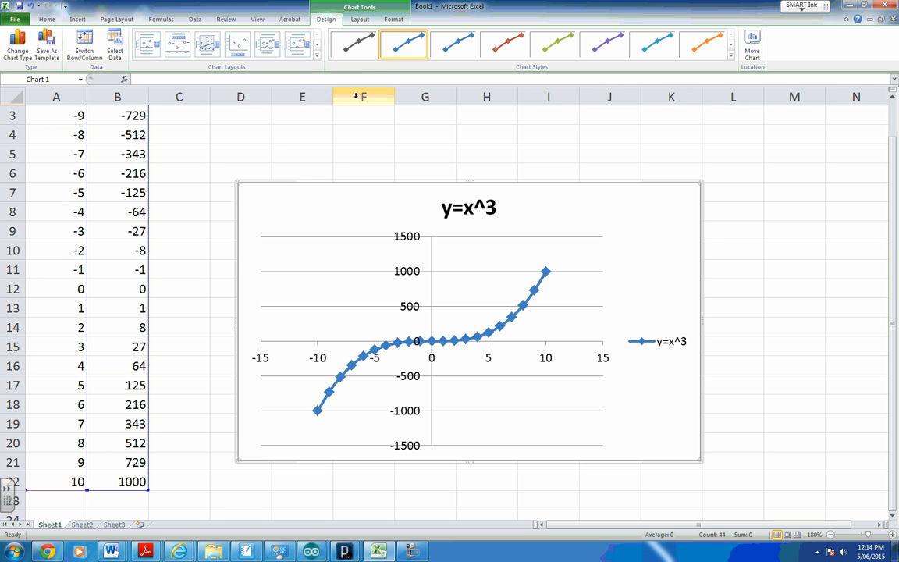
- Move the y=x^3 chart to its own new sheet named Chart1
right_click(639, 255)
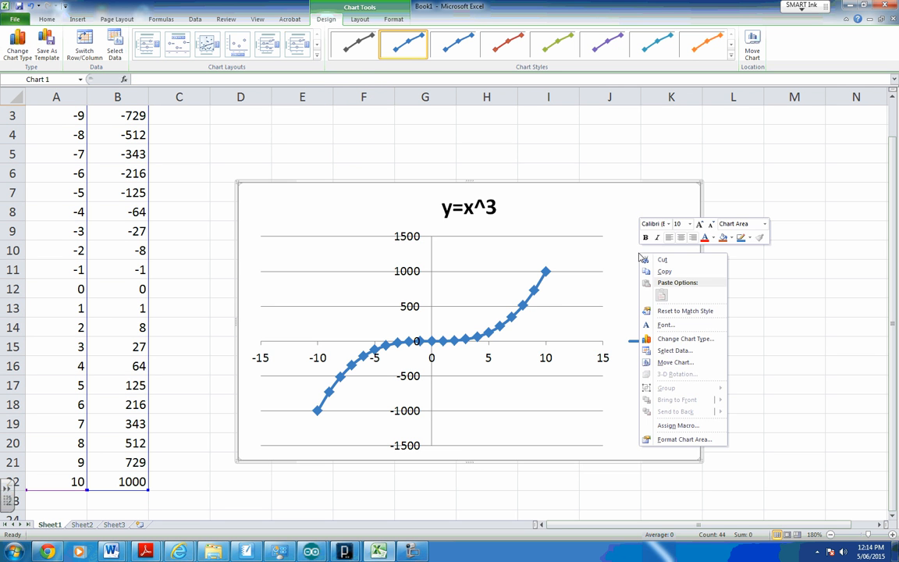
left_click(688, 364)
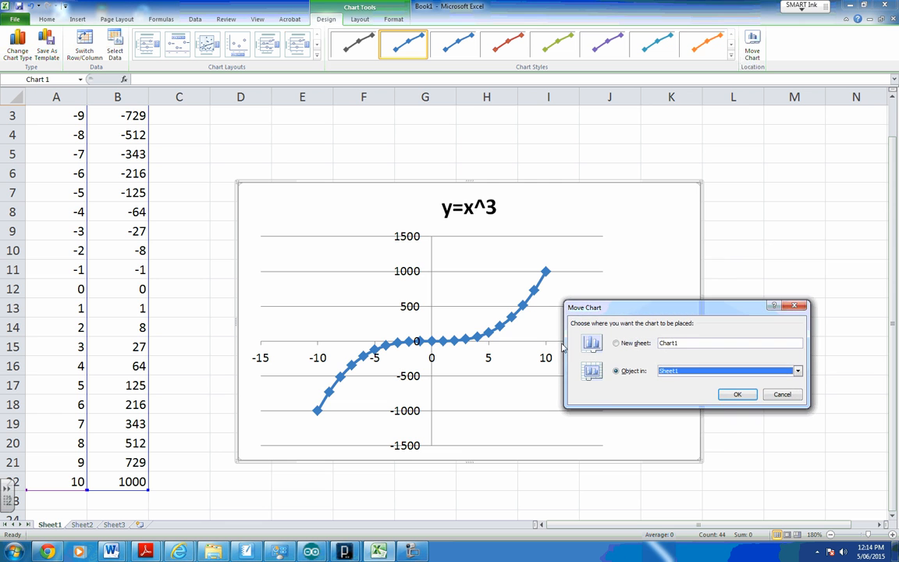
left_click(617, 342)
left_click(737, 396)
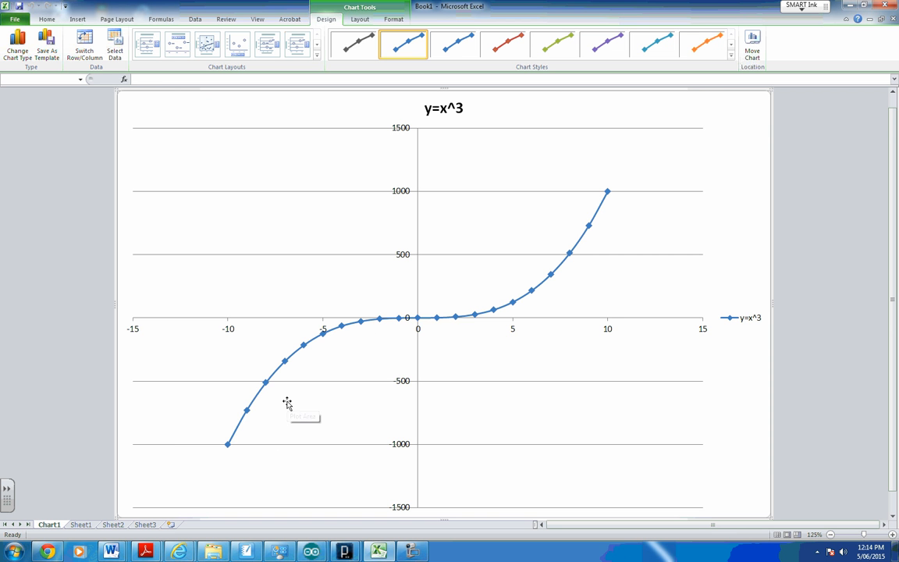
- Return to the data on Sheet1 and select cell C1 for another column
left_click(81, 524)
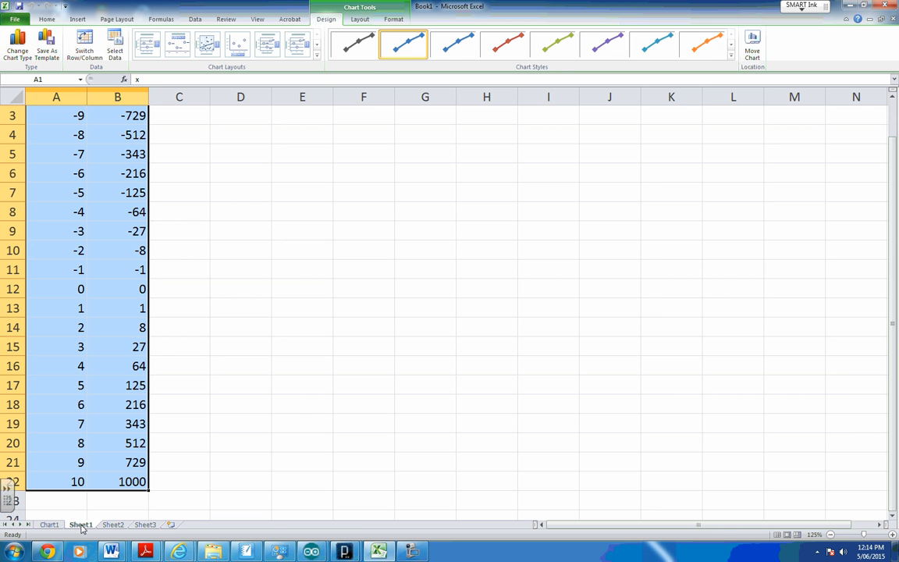
scroll(172, 172, "up", 1)
left_click(179, 114)
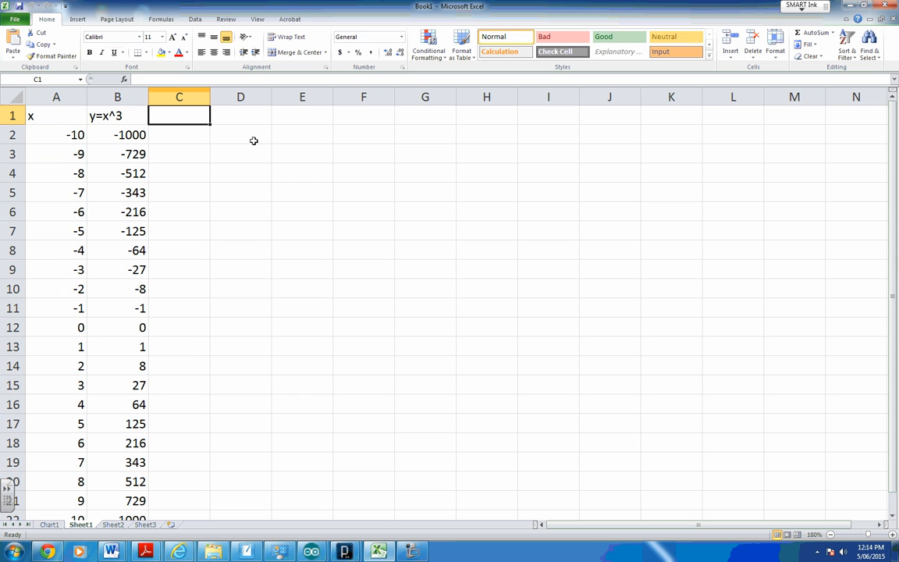
type("b")
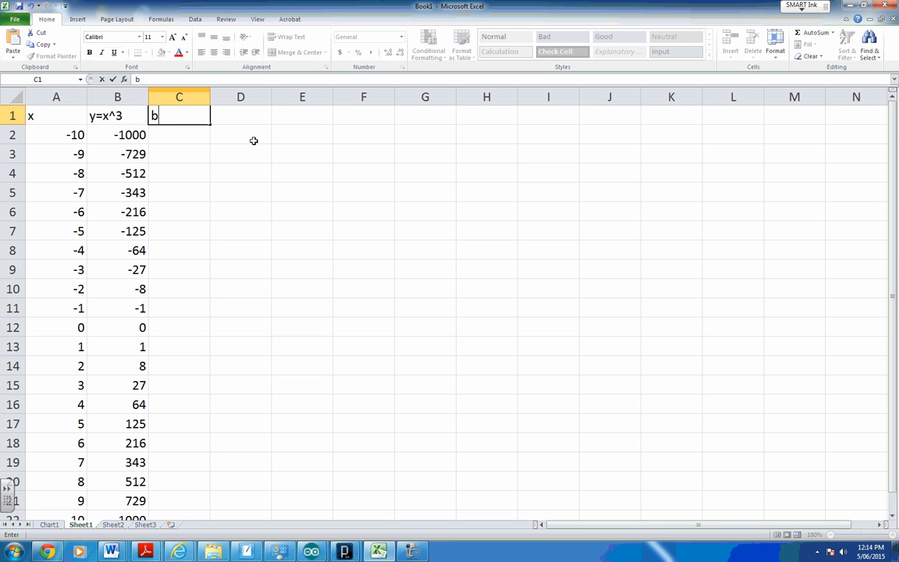
key("BackSpace")
type("=")
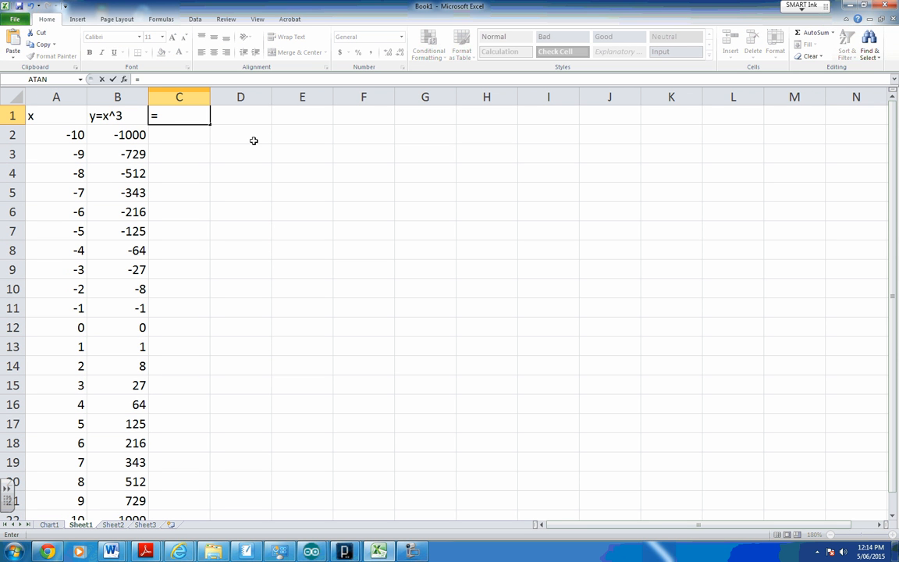
type("2*")
key("Escape")
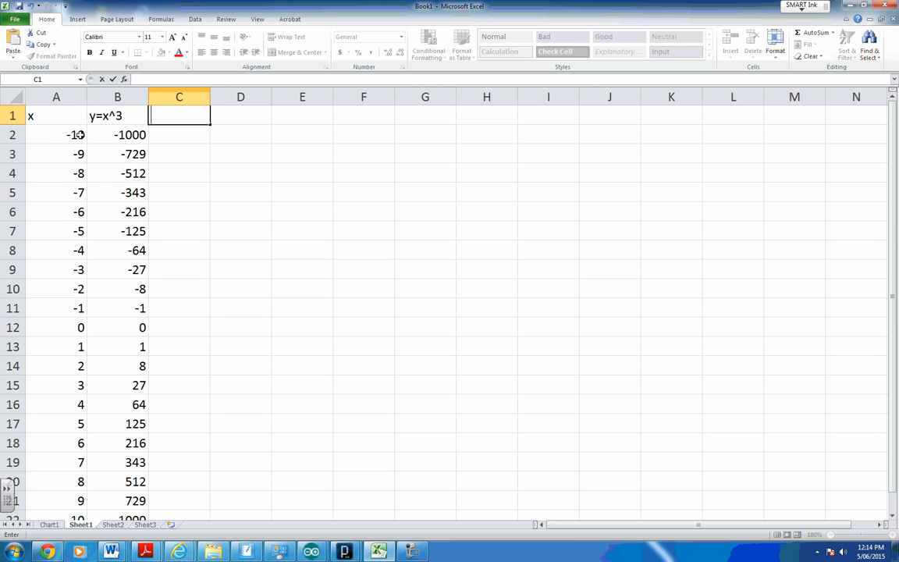
- Enter the column header y=2x^3 in cell C1
type("y=2x^3")
key("Return")
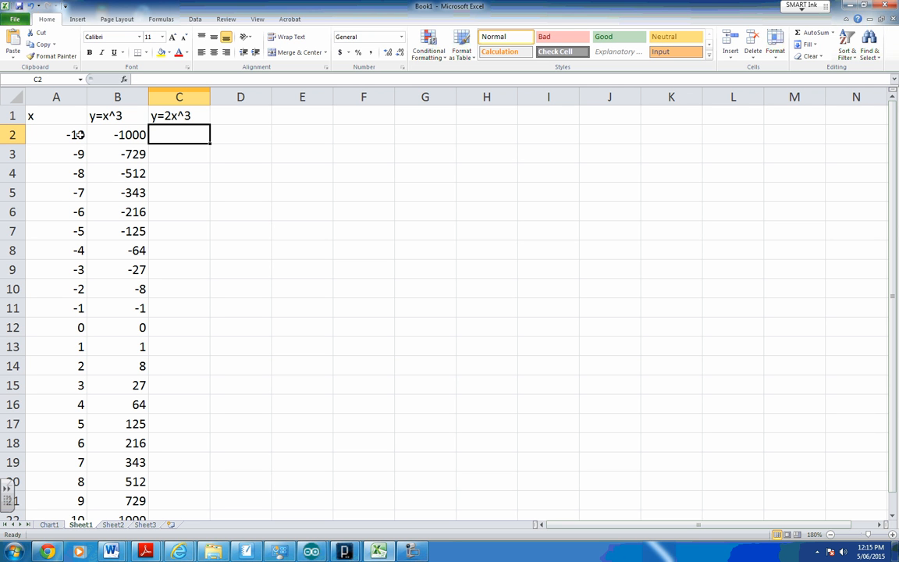
- Enter the formula =2*A2^3 in cell C2 and fill it down through C22
type("=2*")
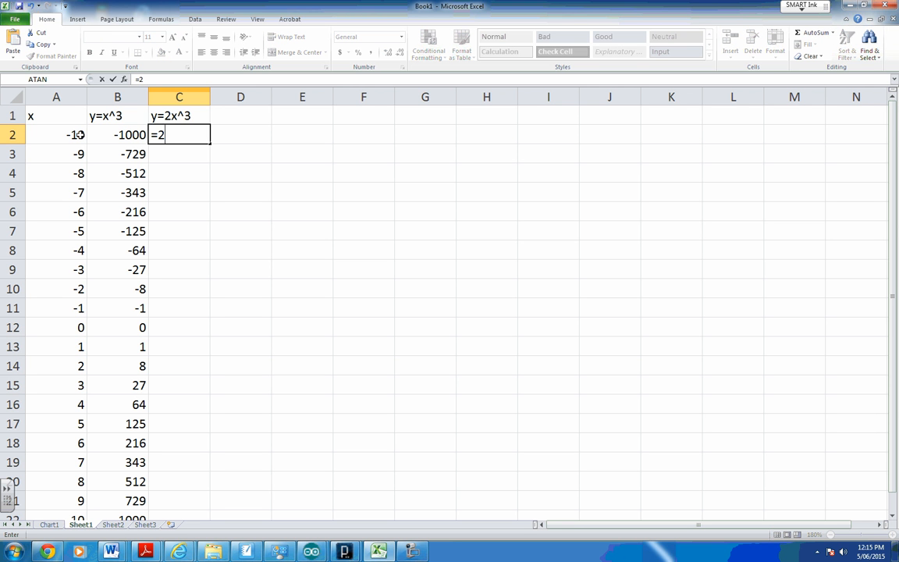
left_click(47, 136)
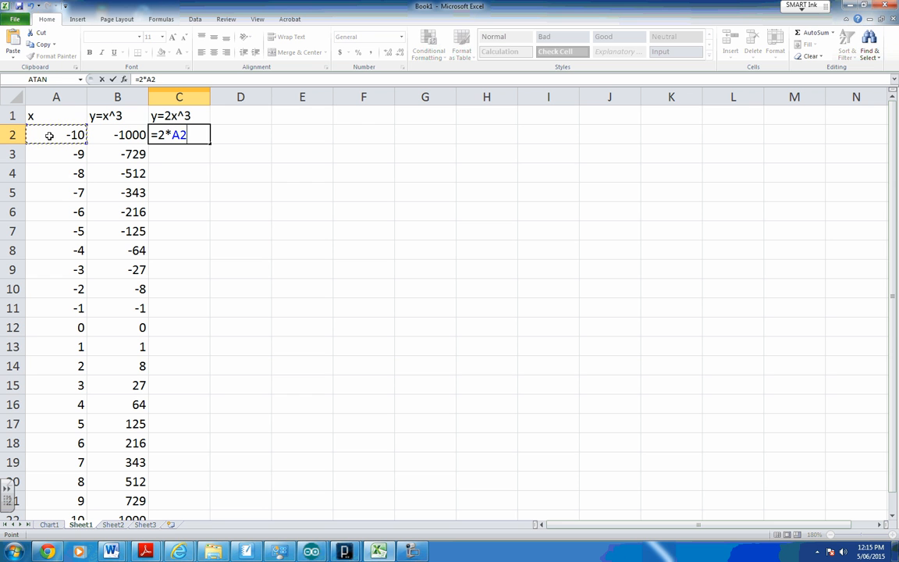
type("^3")
key("Return")
left_click(163, 134)
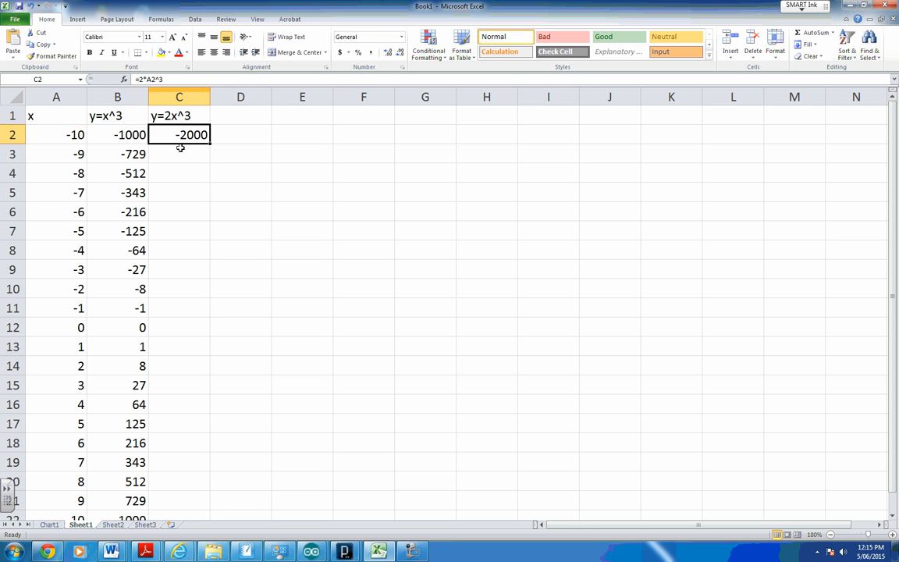
left_click_drag(207, 146, 204, 490)
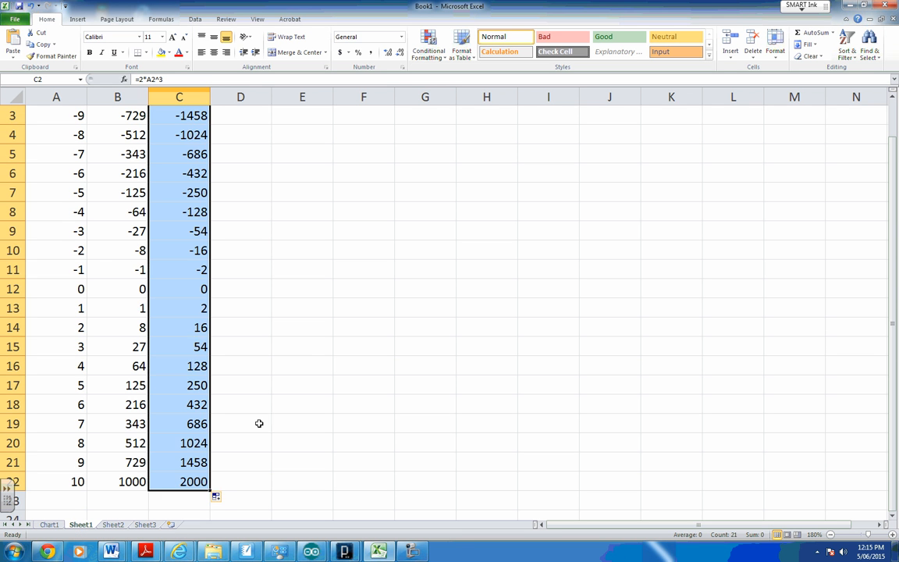
scroll(266, 417, "up", 1)
left_click(308, 342)
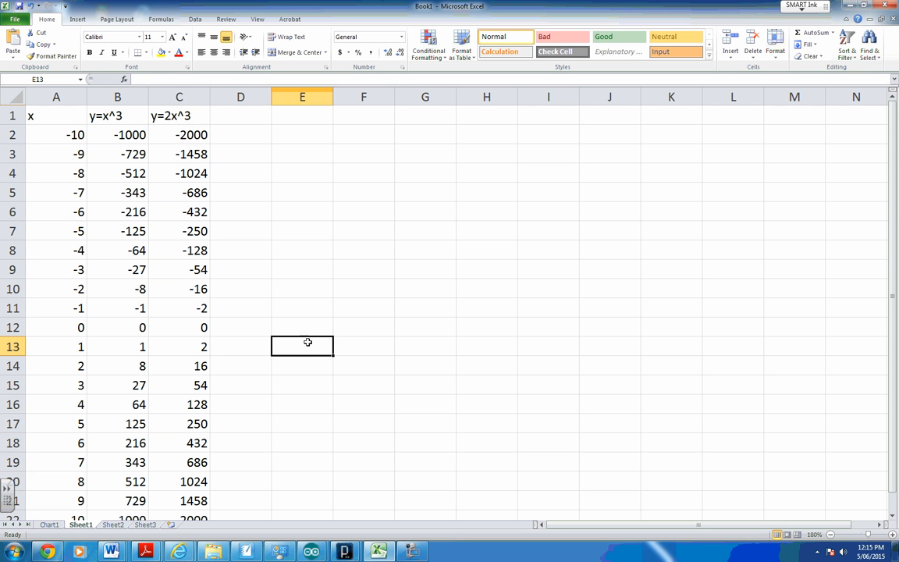
- Add a new data series to the chart on Chart1 and take its name from cell C1 on Sheet1
left_click(49, 526)
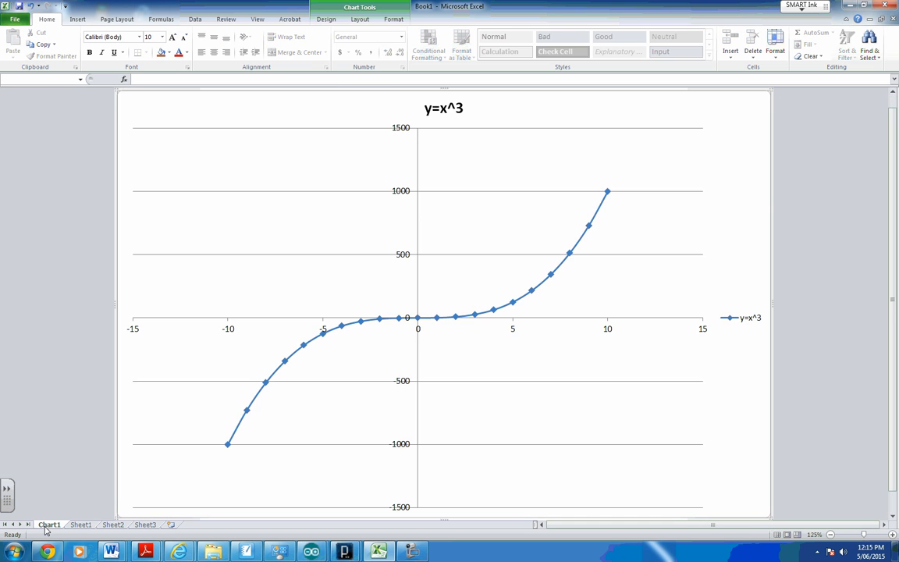
right_click(679, 218)
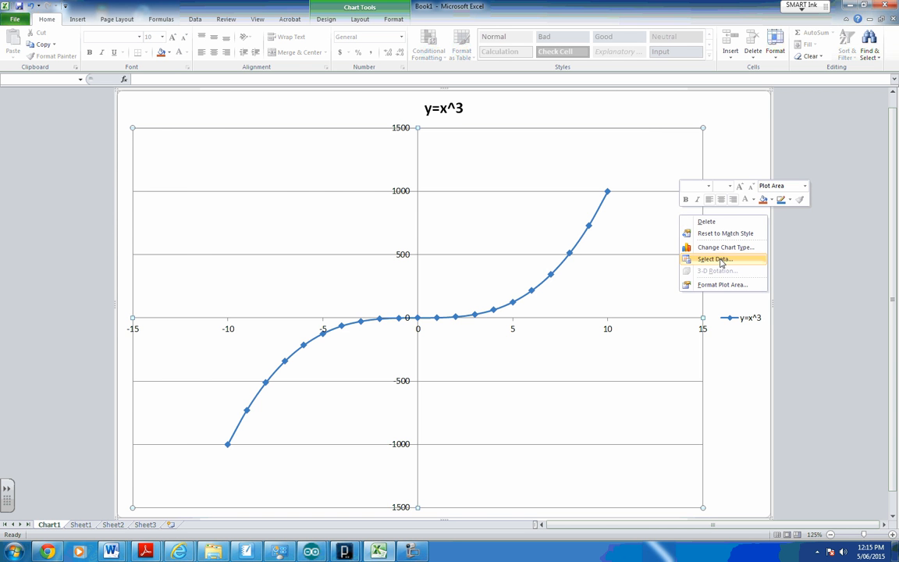
left_click(720, 258)
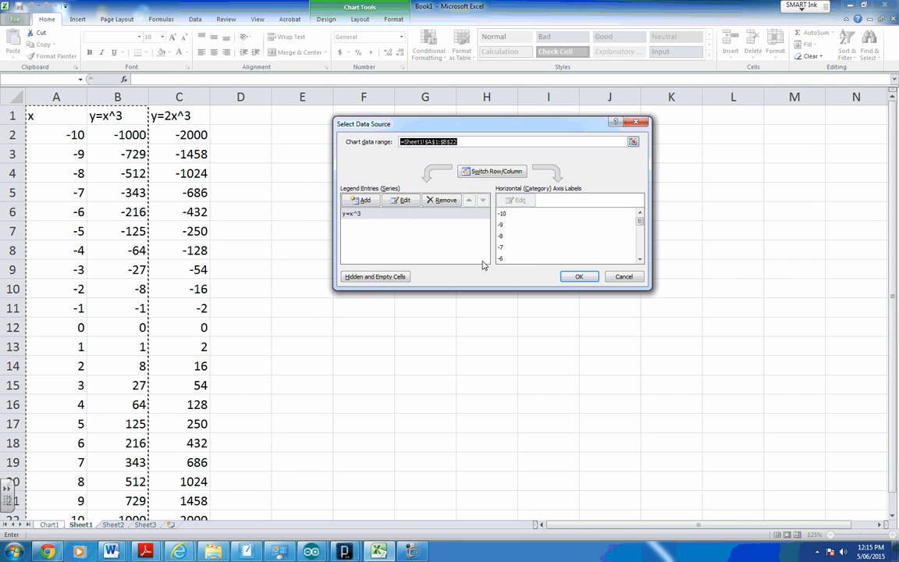
left_click(365, 201)
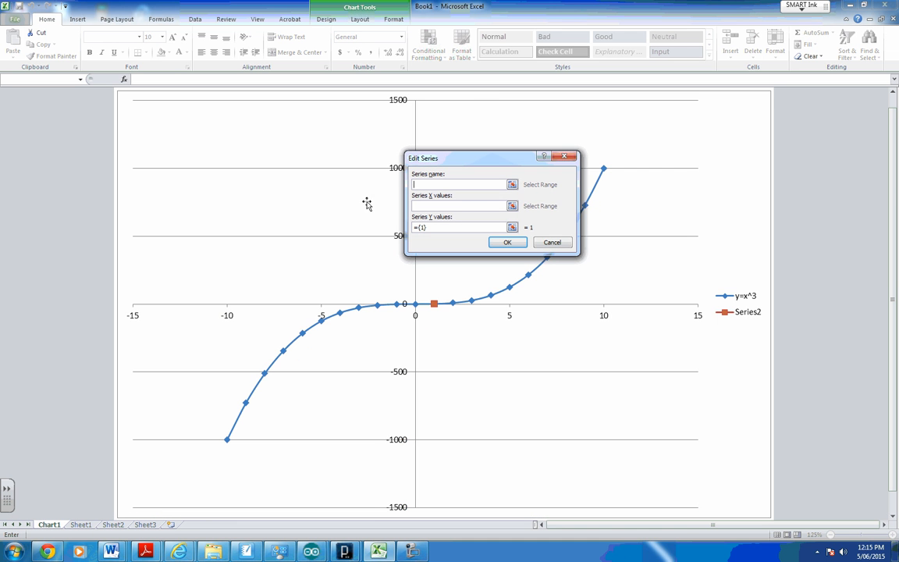
left_click(512, 185)
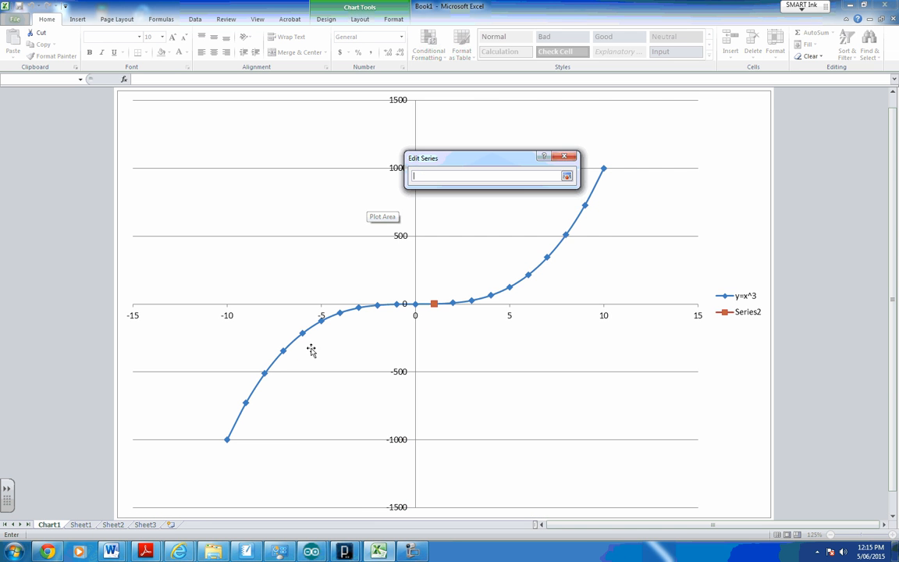
left_click(85, 526)
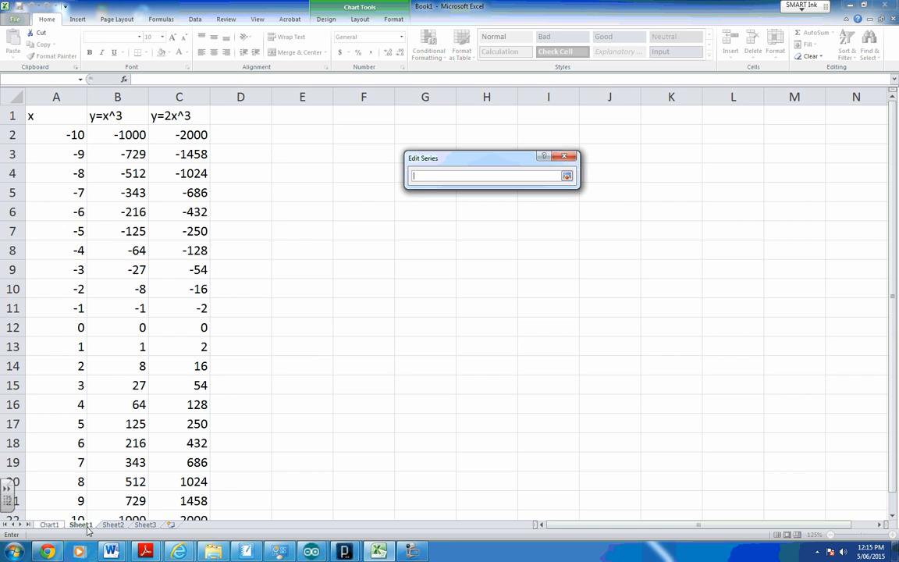
left_click(167, 115)
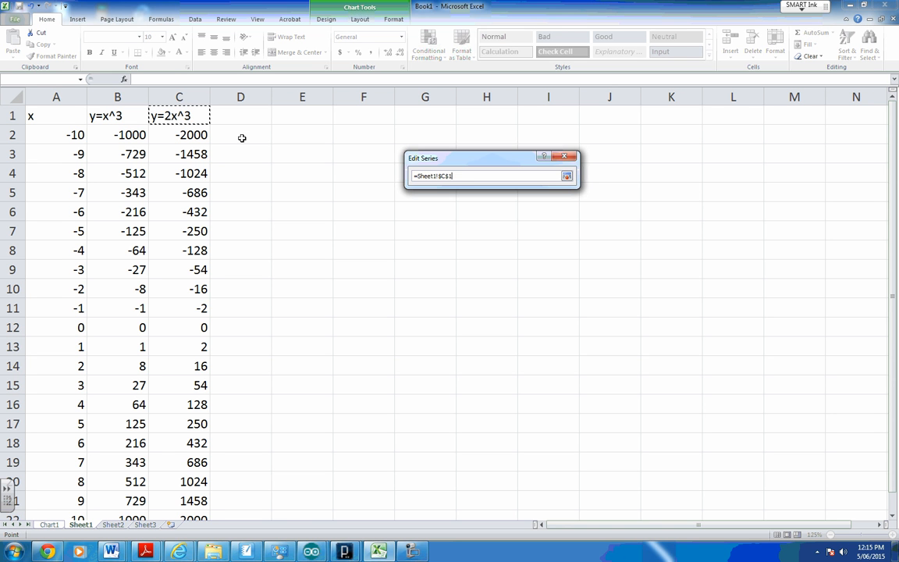
left_click(567, 177)
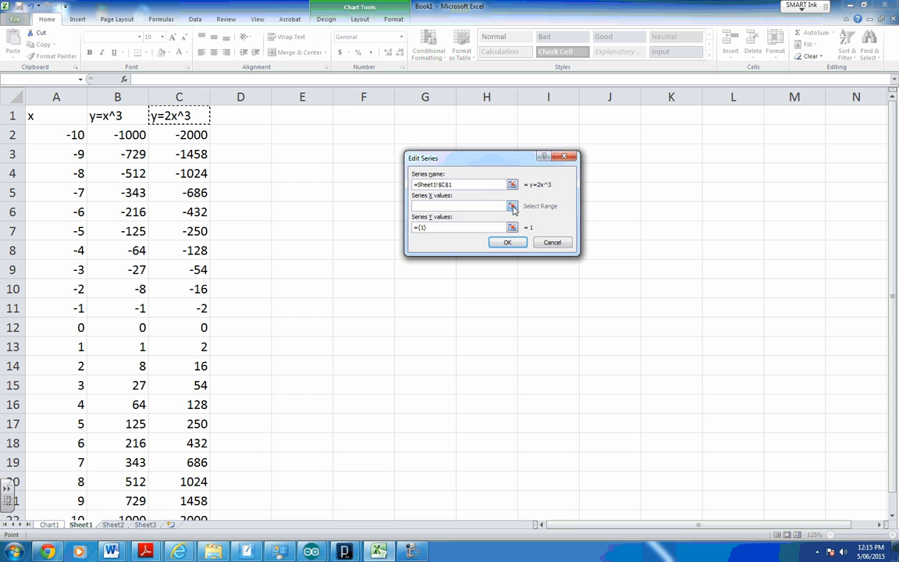
- Set the new series' X values to Sheet1 A2:A22 and Y values to C2:C22, and apply the data source changes
left_click(514, 208)
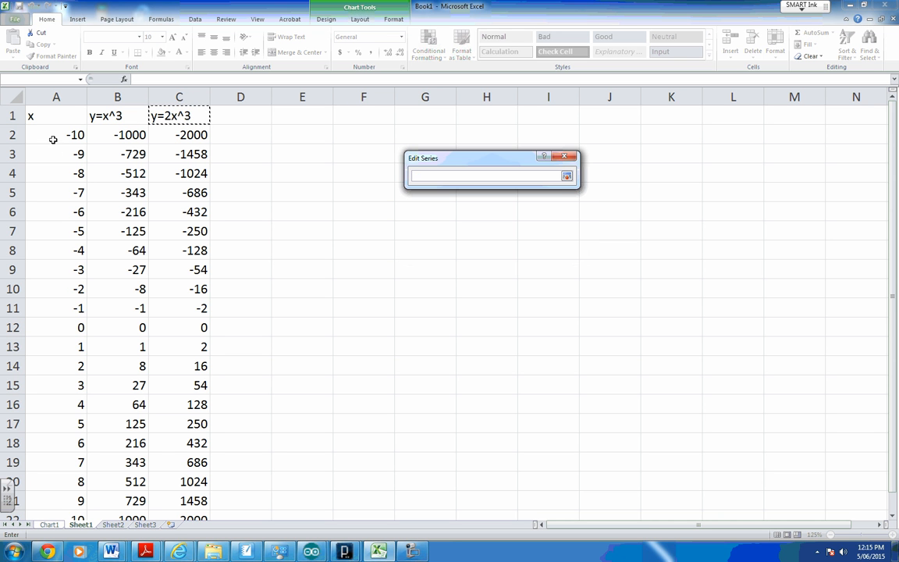
left_click_drag(54, 137, 60, 517)
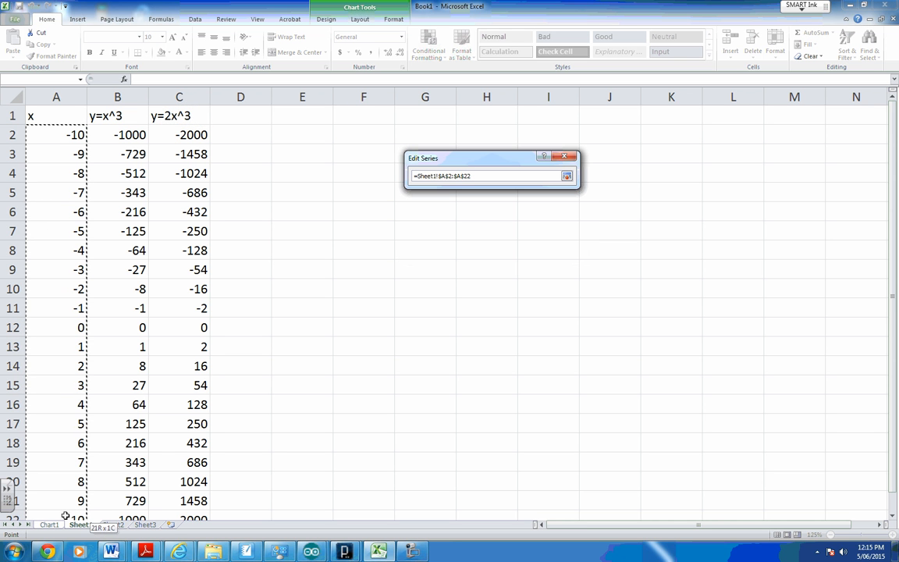
left_click(567, 178)
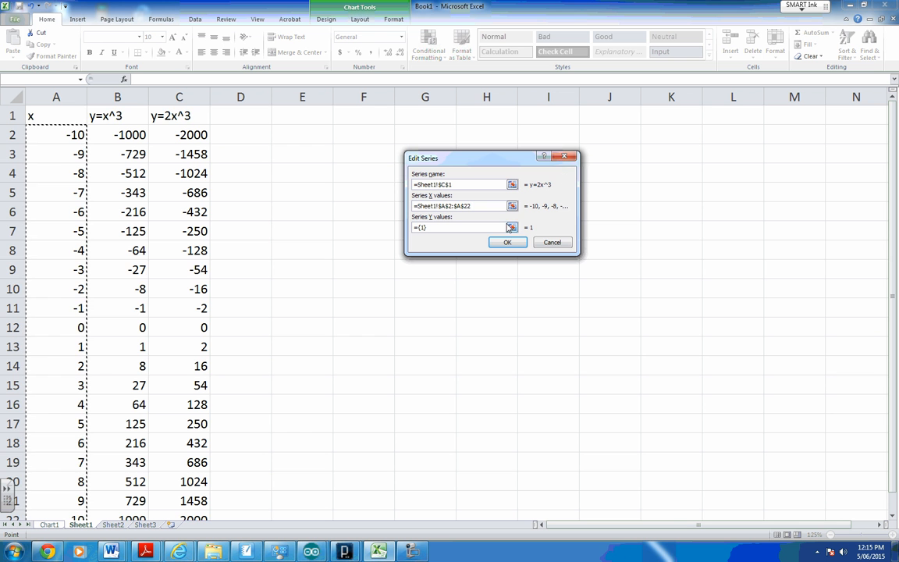
left_click(513, 227)
scroll(221, 147, "up", 1)
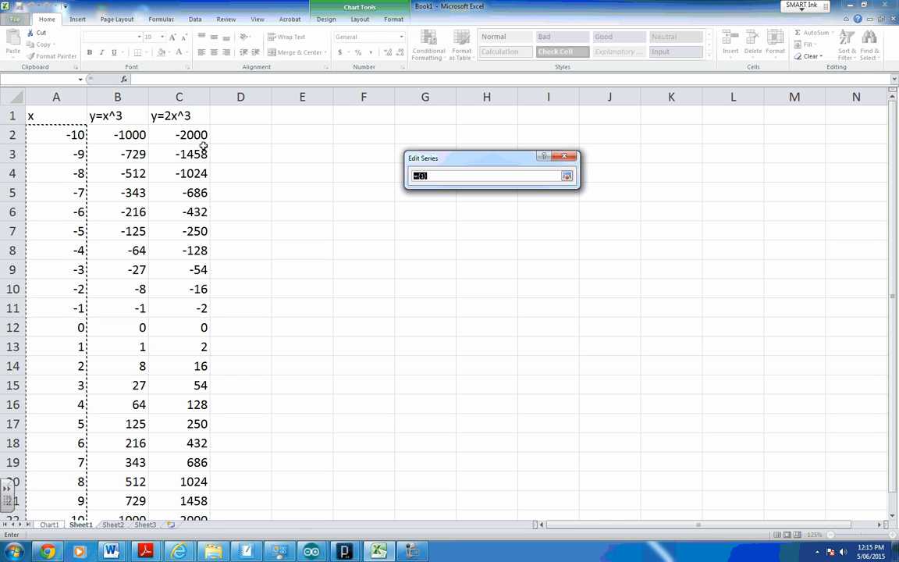
left_click_drag(200, 136, 201, 484)
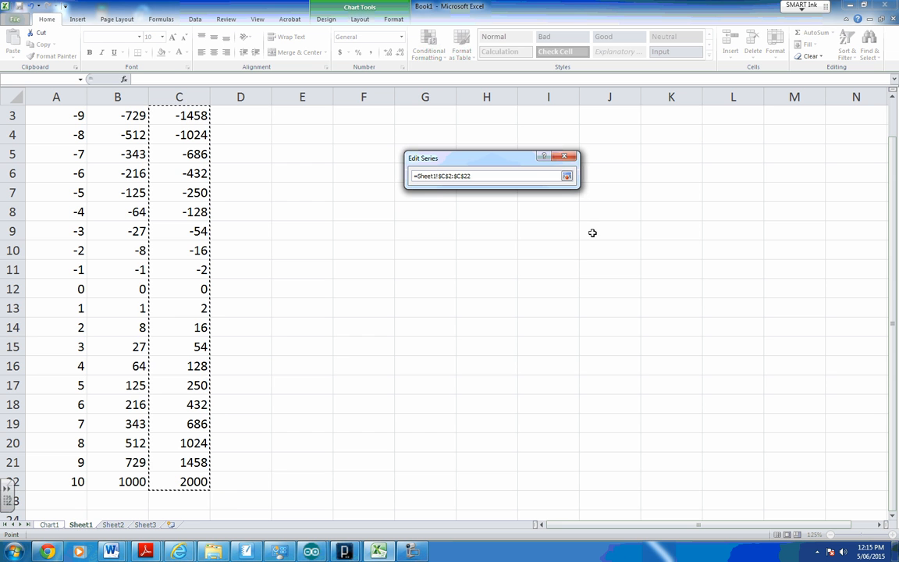
left_click(567, 176)
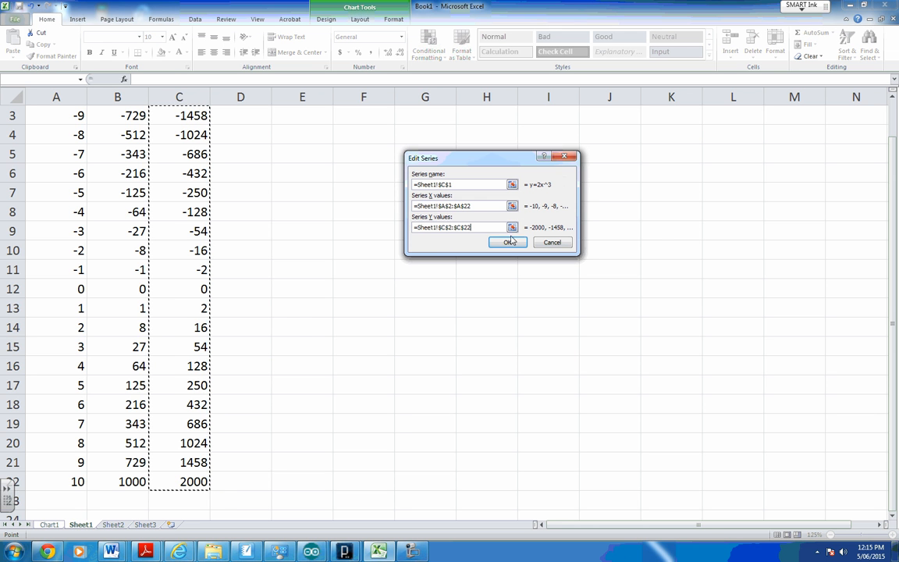
left_click(507, 242)
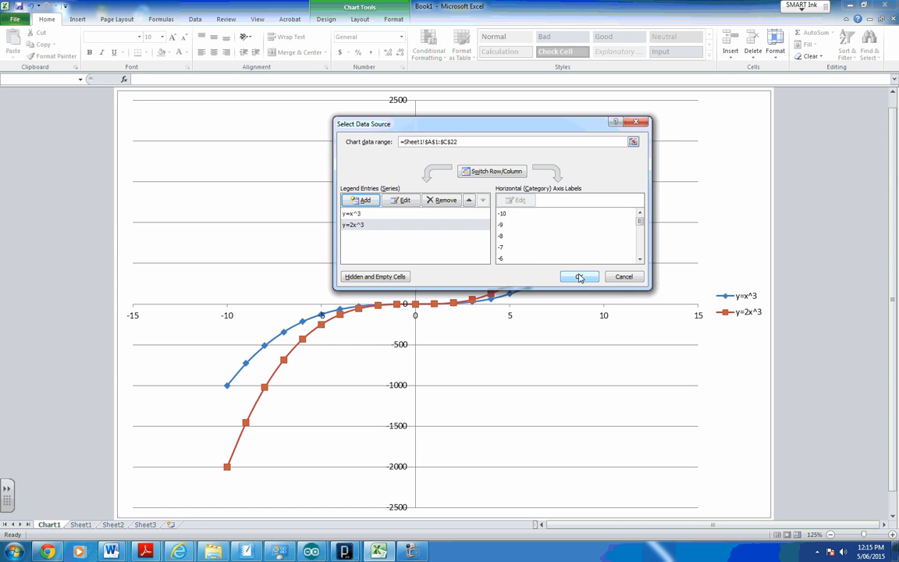
left_click(579, 278)
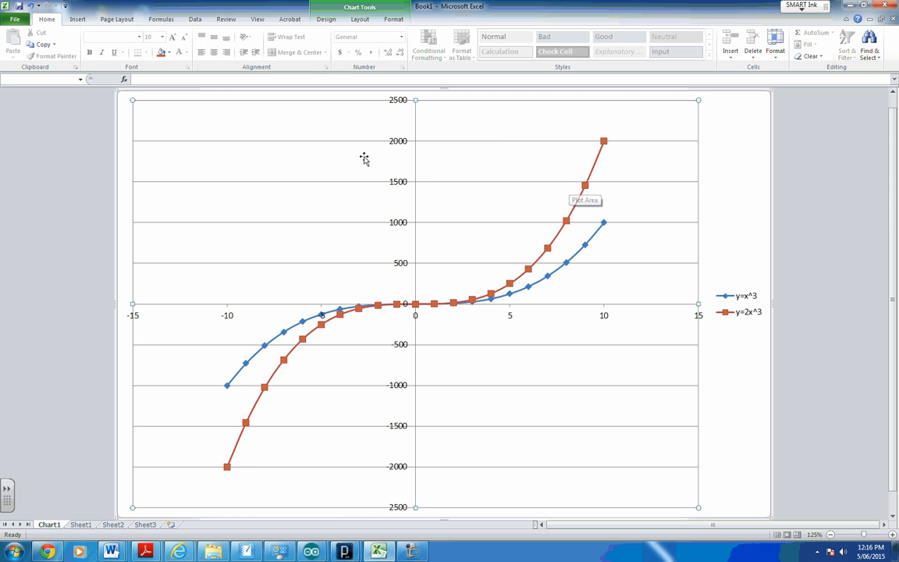
left_click(380, 552)
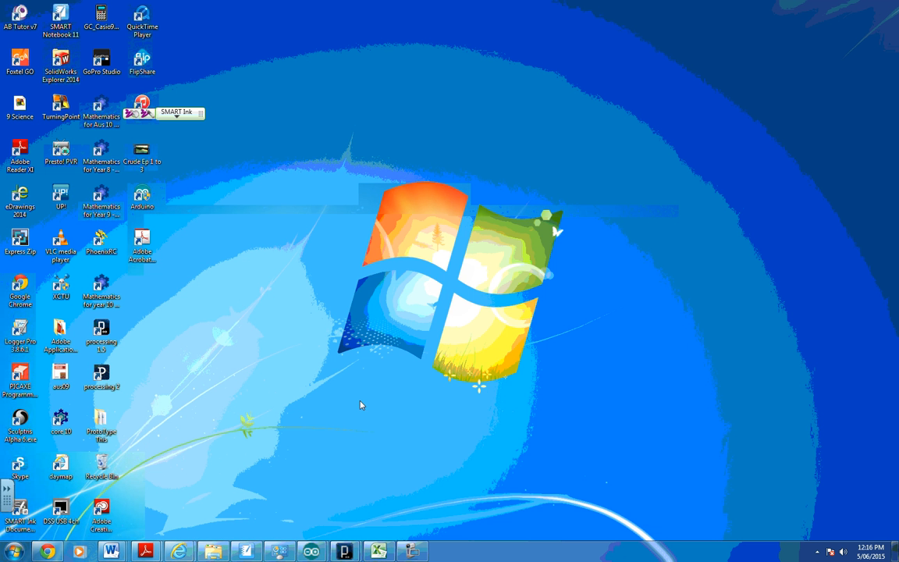
left_click(372, 551)
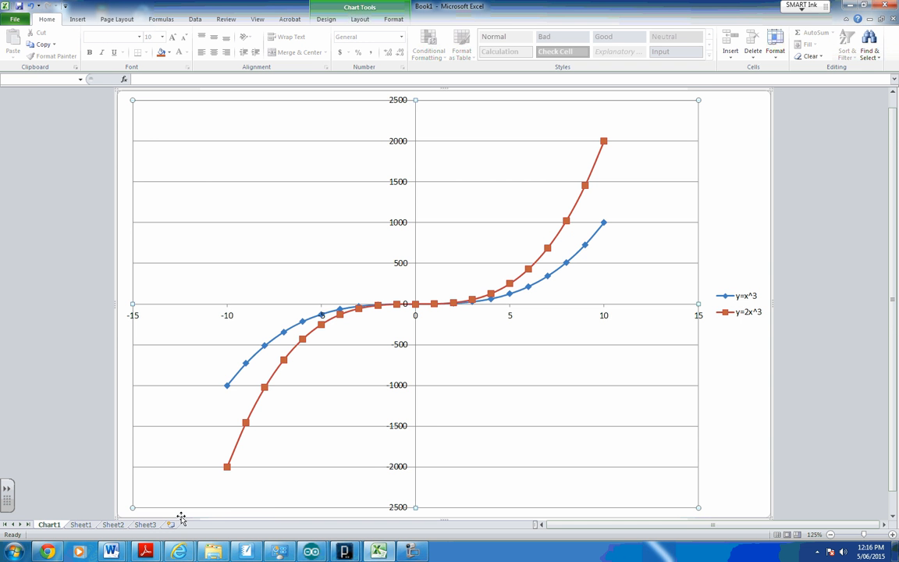
- Enter the column header y=(1/2)x^3 in cell D1 of Sheet1
left_click(82, 524)
left_click(250, 117)
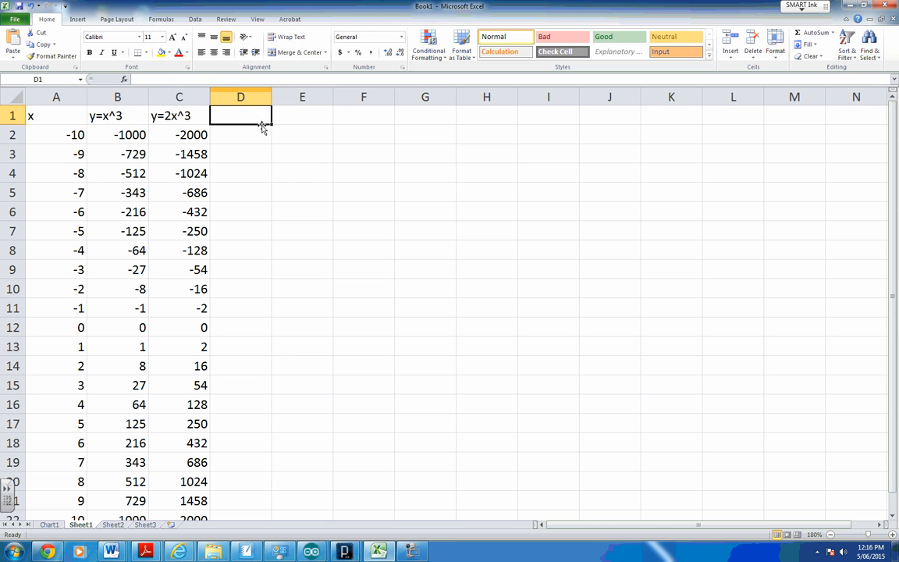
type("y")
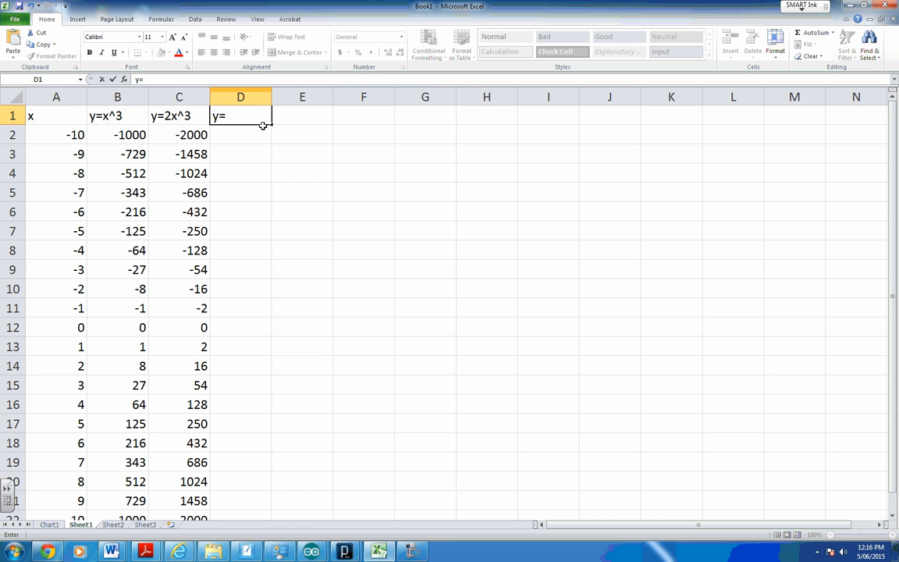
type("=(1/2)(")
type("^3")
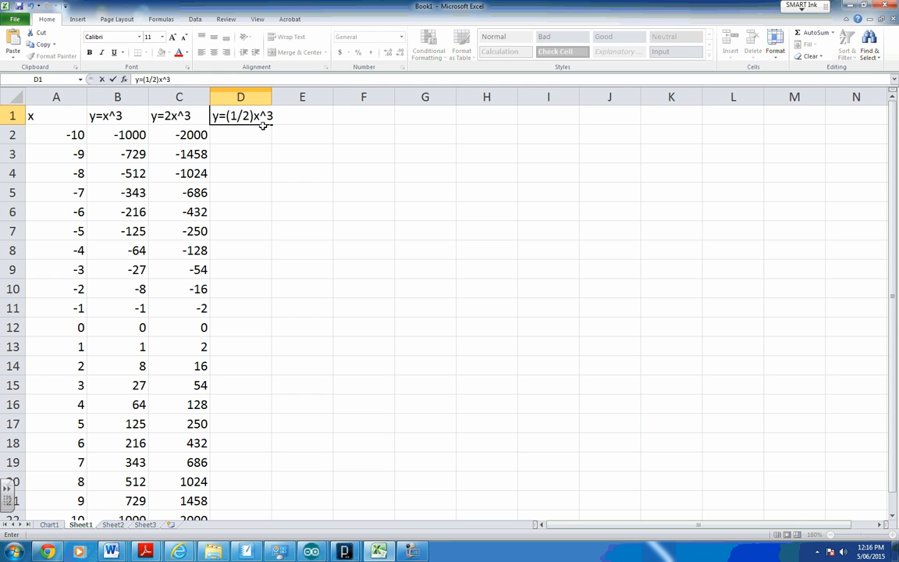
key("Return")
- Enter the formula =0.5*A2^3 in cell D2 and fill it down through D22
type("=")
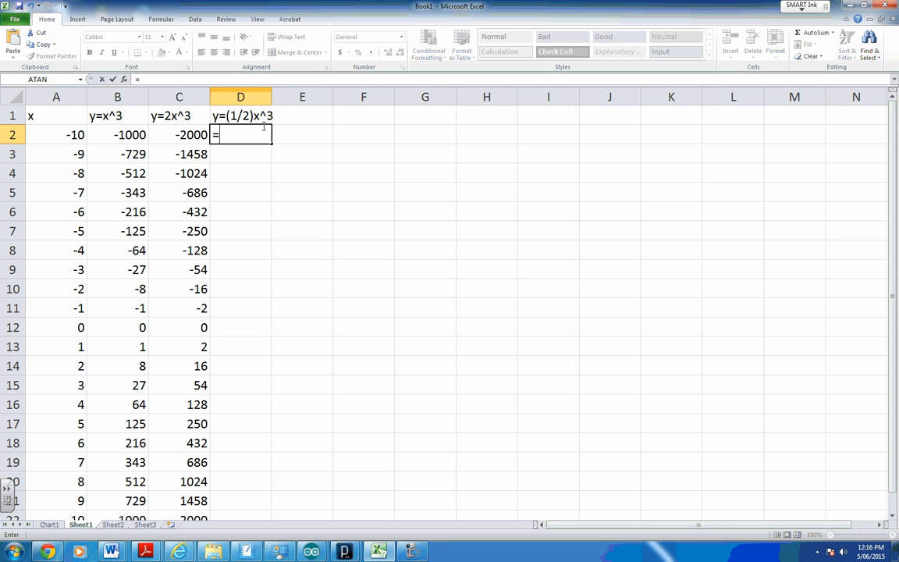
type("0.5*")
left_click(60, 134)
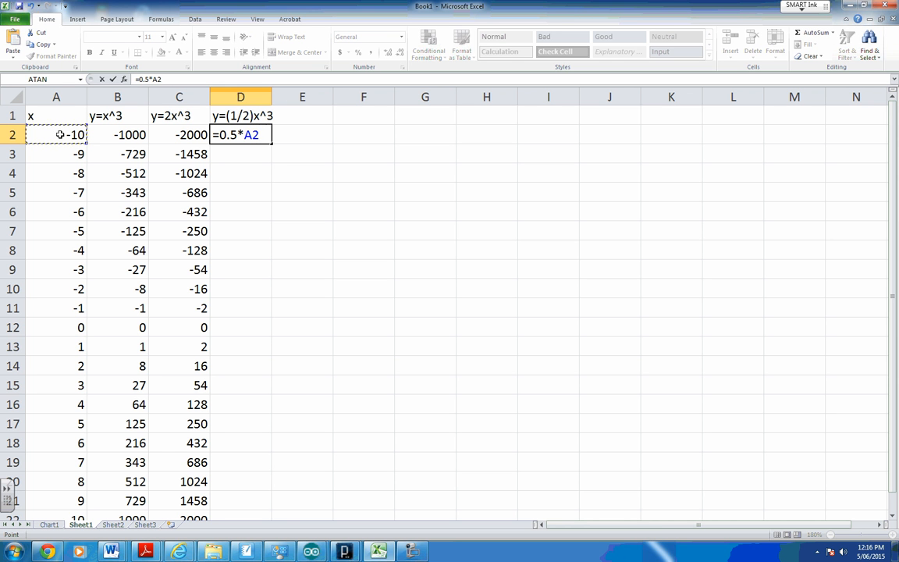
type("^3")
key("Return")
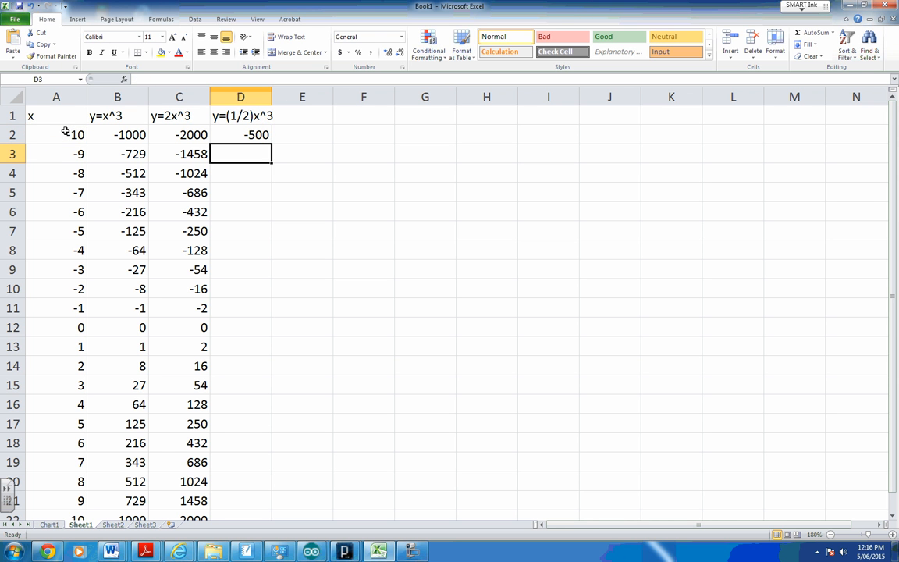
left_click(227, 133)
left_click_drag(271, 143, 225, 343)
scroll(225, 344, "up", 1)
left_click(376, 300)
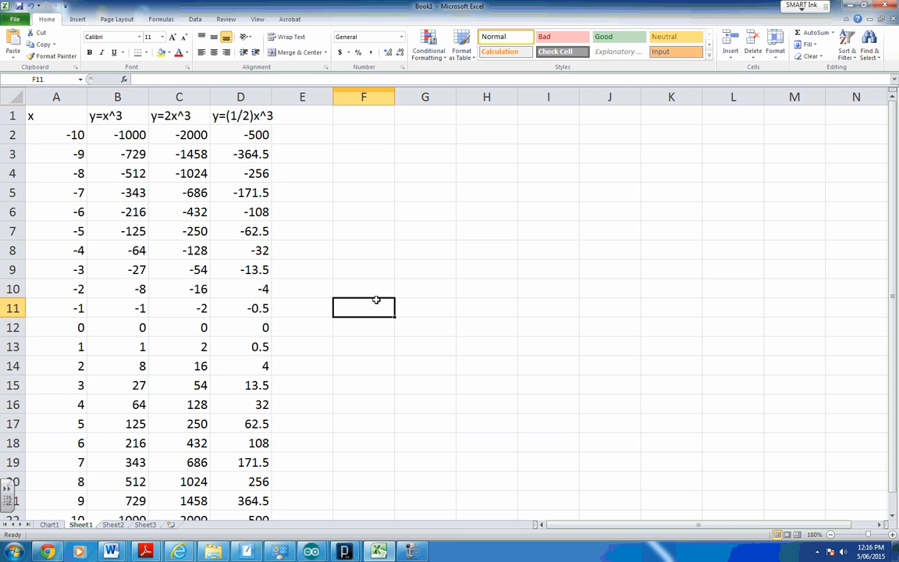
- Add a third data series to the chart on Chart1 and take its name from cell D1 on Sheet1
left_click(49, 524)
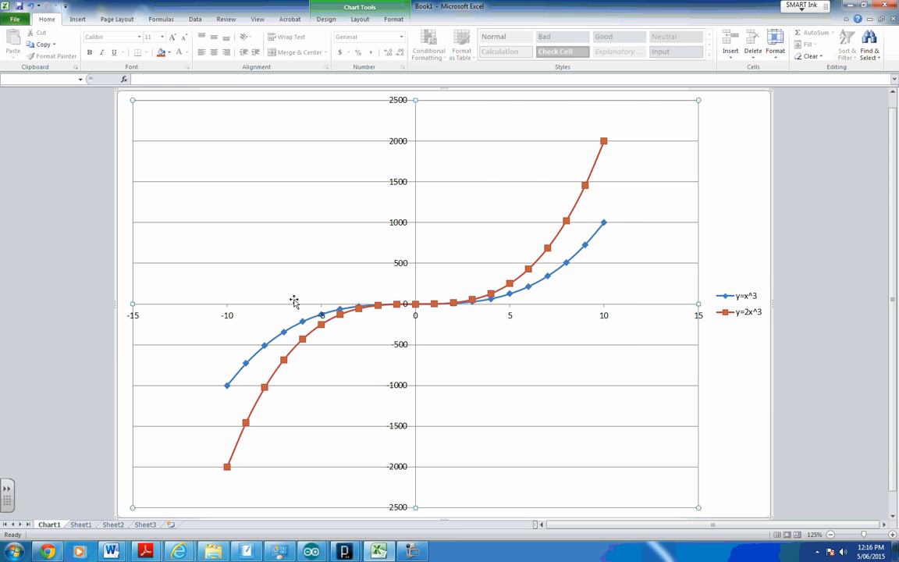
right_click(637, 284)
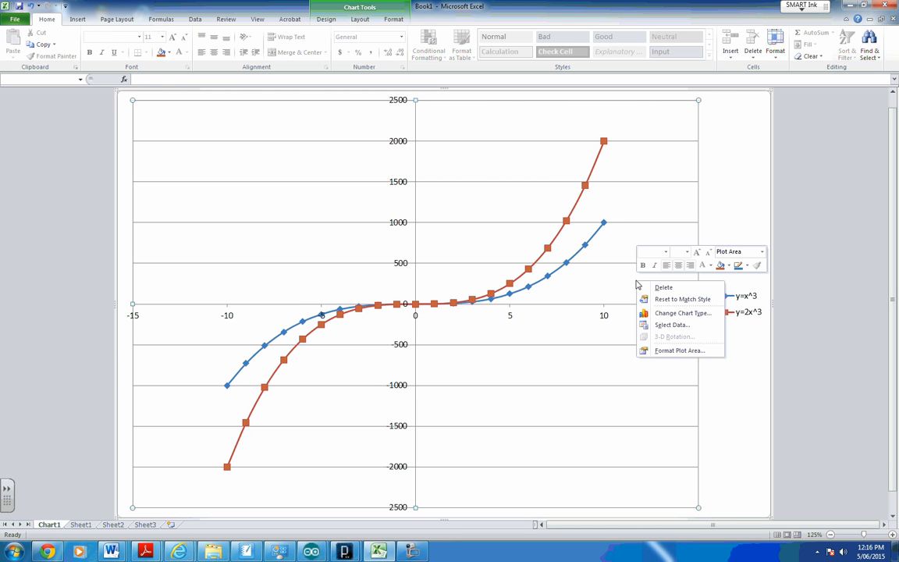
left_click(685, 325)
left_click(361, 201)
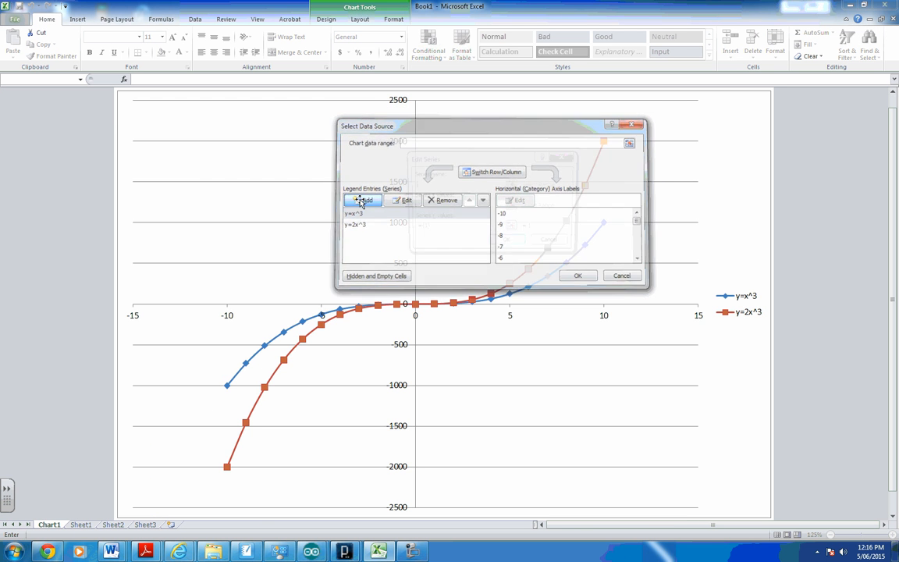
left_click(512, 184)
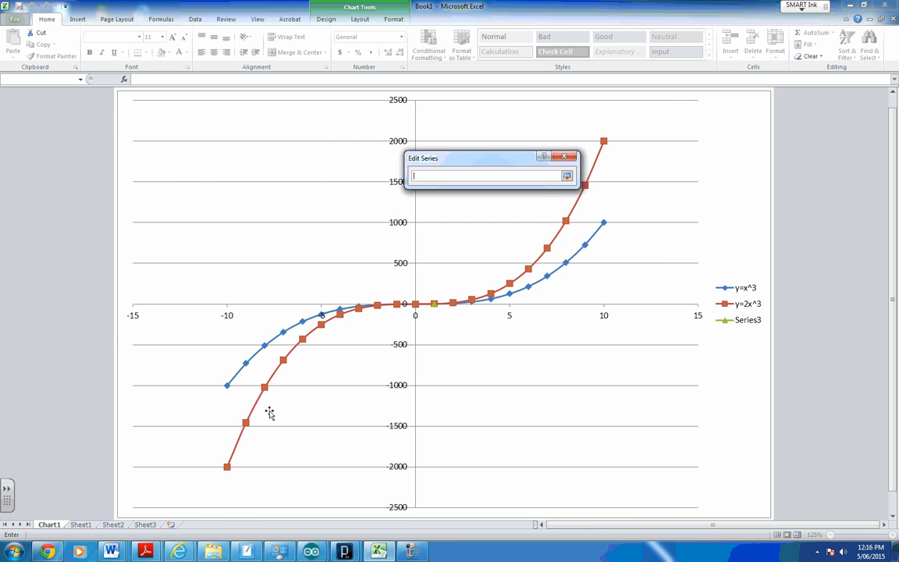
left_click(80, 525)
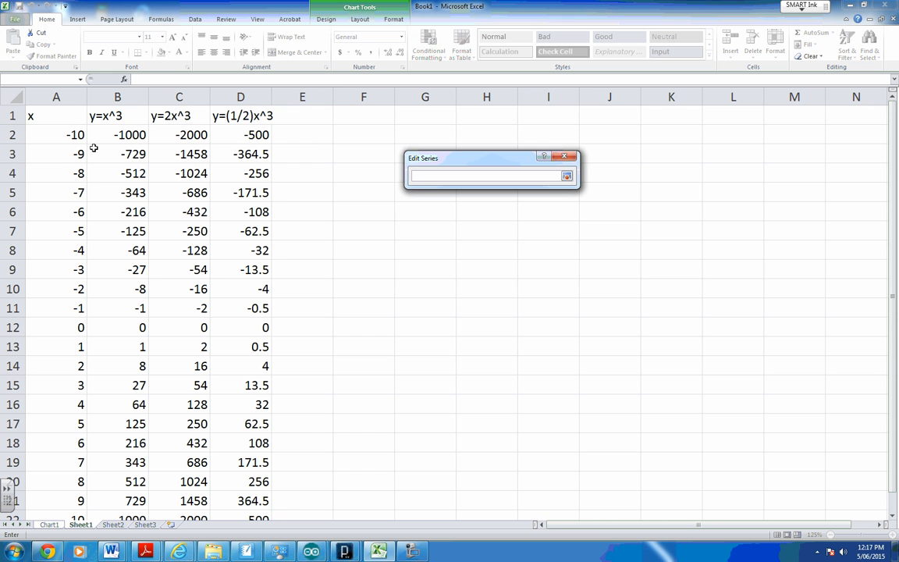
left_click(217, 109)
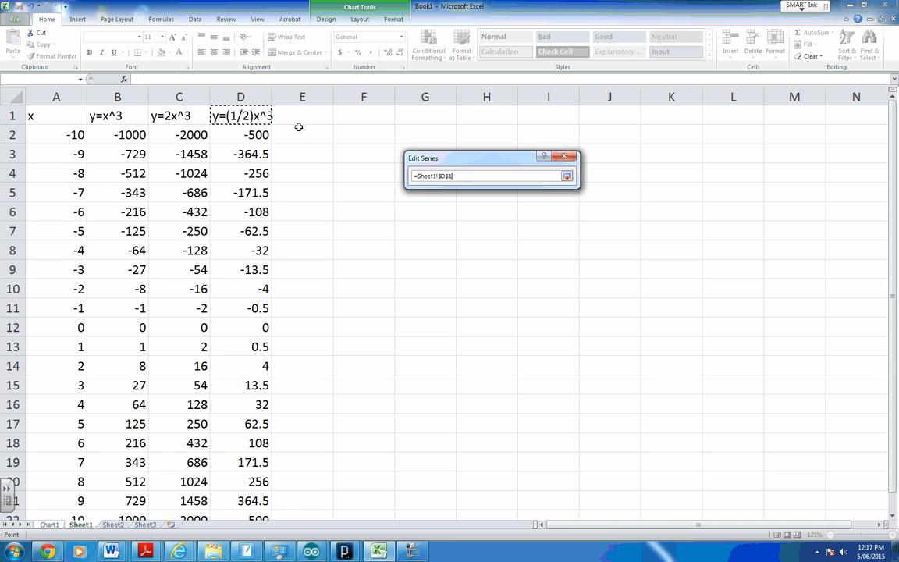
left_click(567, 176)
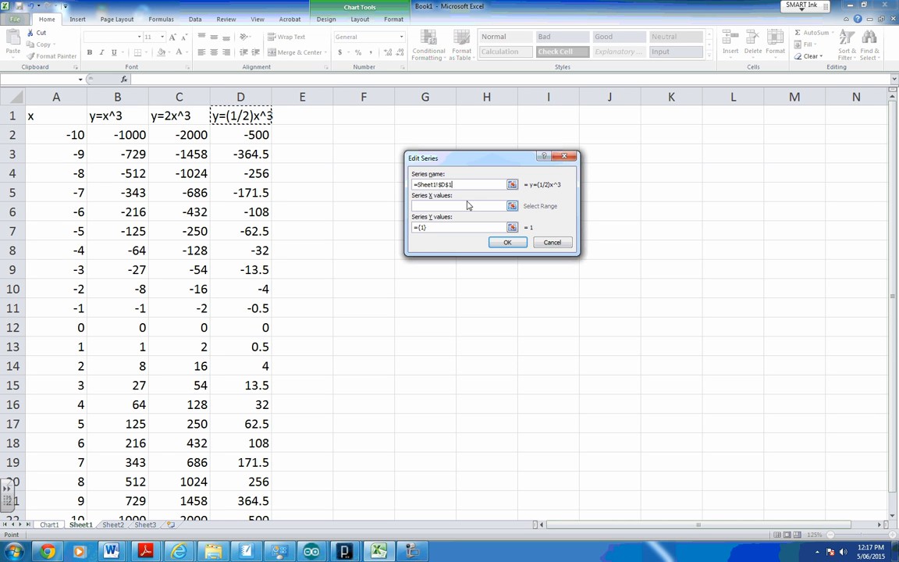
- Set the third series' X values to Sheet1 A2:A22 and Y values to D2:D22, and apply the data source changes
left_click(513, 205)
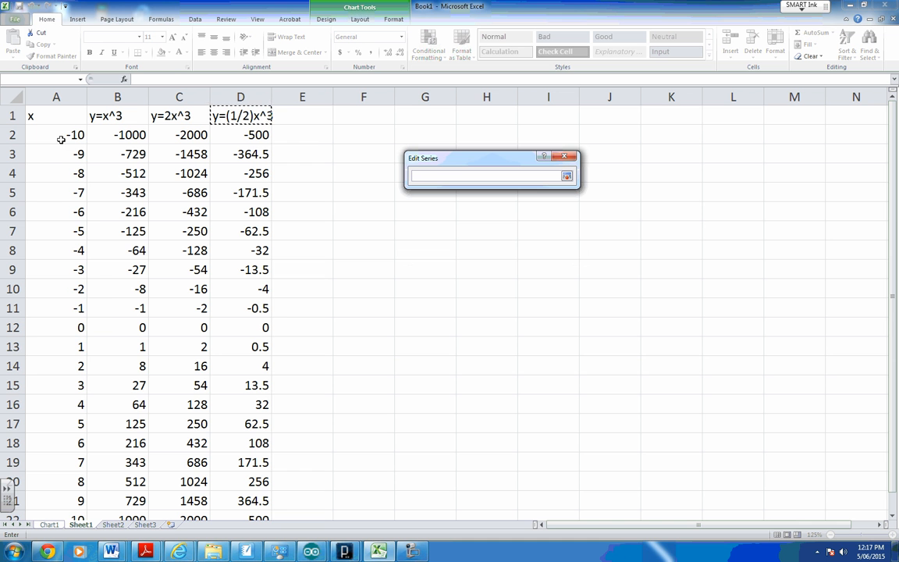
left_click_drag(62, 134, 71, 513)
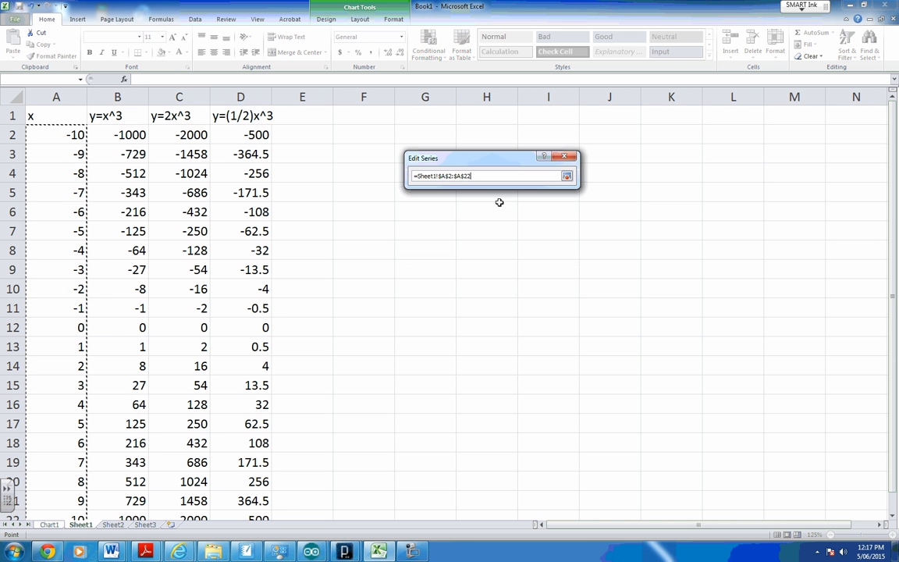
left_click(567, 175)
left_click(511, 228)
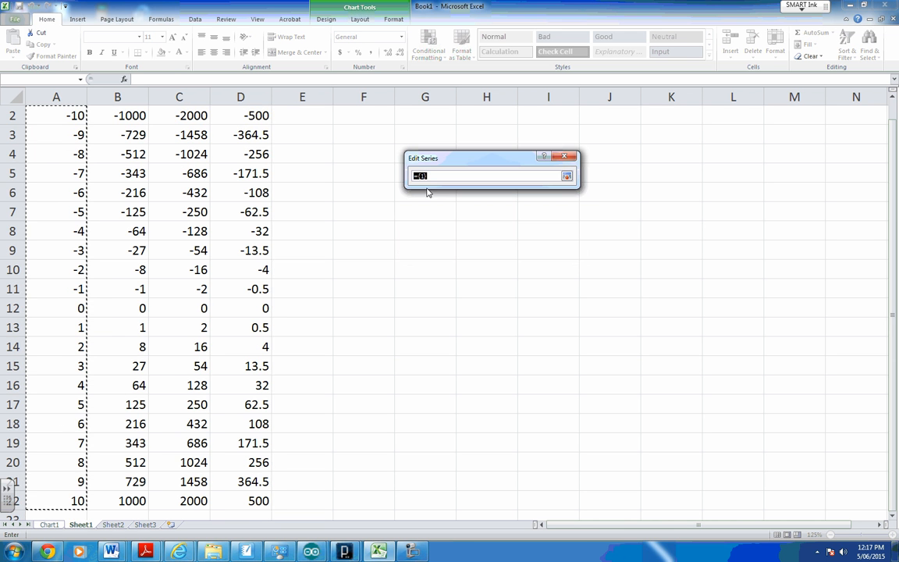
left_click(249, 135)
left_click_drag(250, 135, 261, 482)
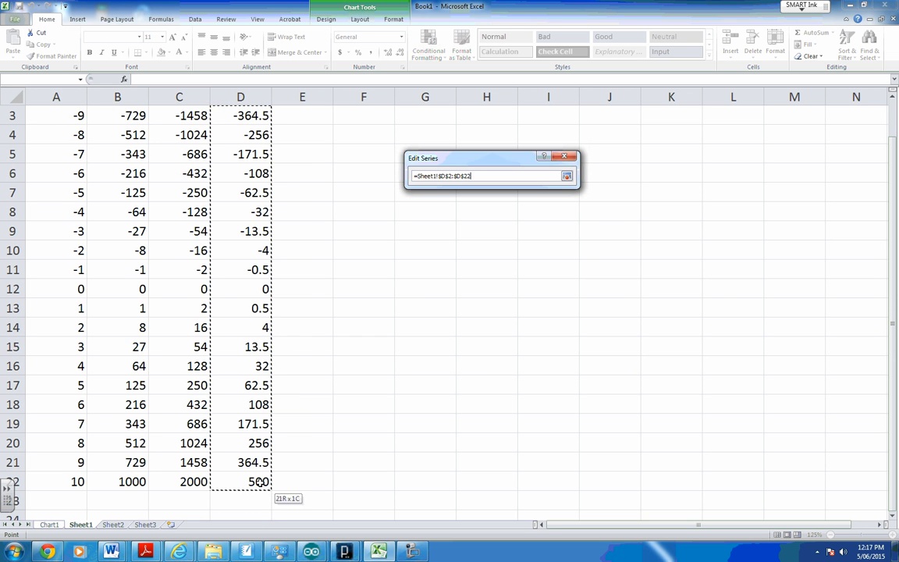
left_click(567, 176)
left_click(507, 245)
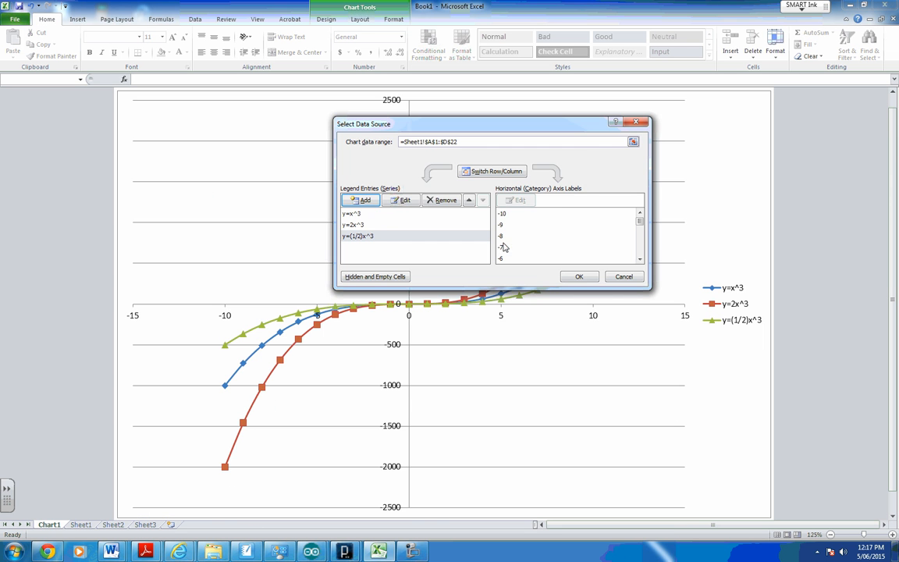
left_click(579, 276)
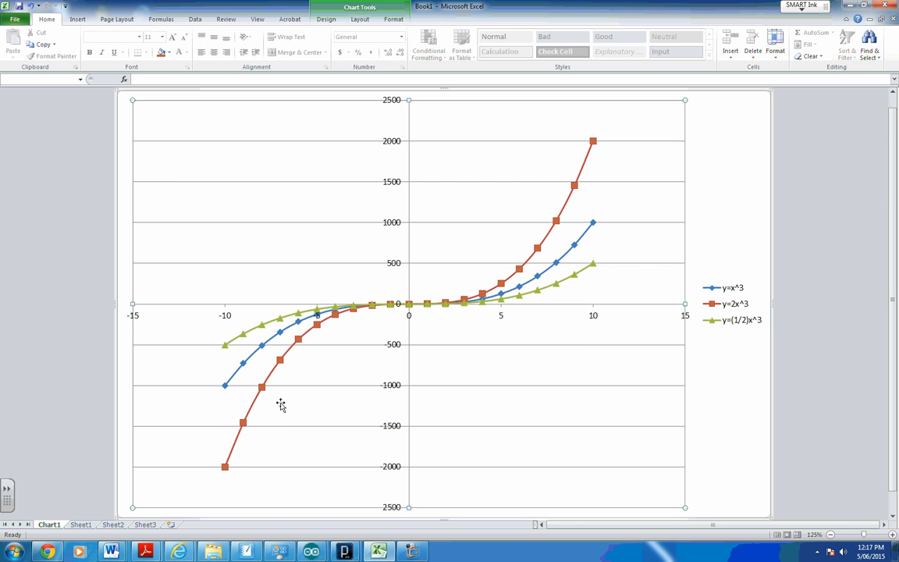
- Fix the vertical axis bounds of the chart at a minimum of -1000 and a maximum of 1000
double_click(399, 222)
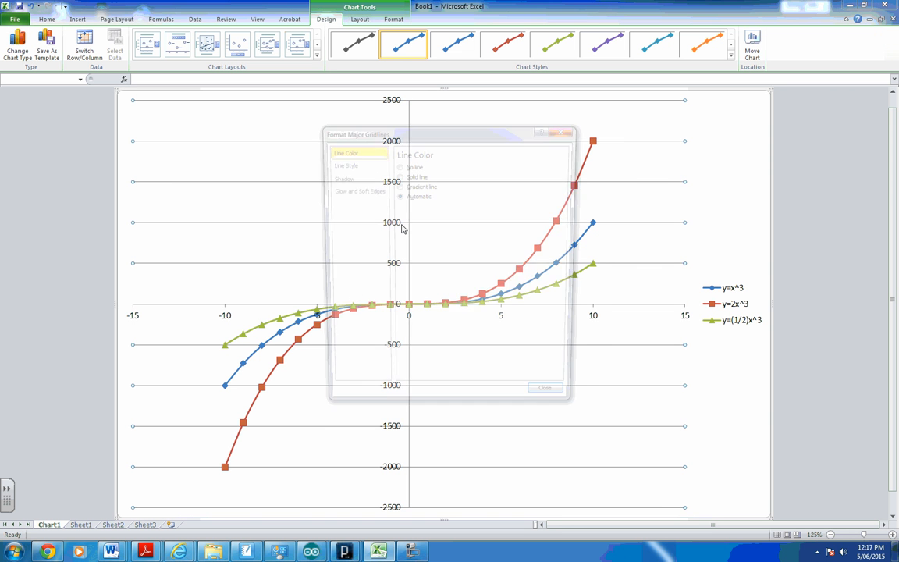
left_click(554, 404)
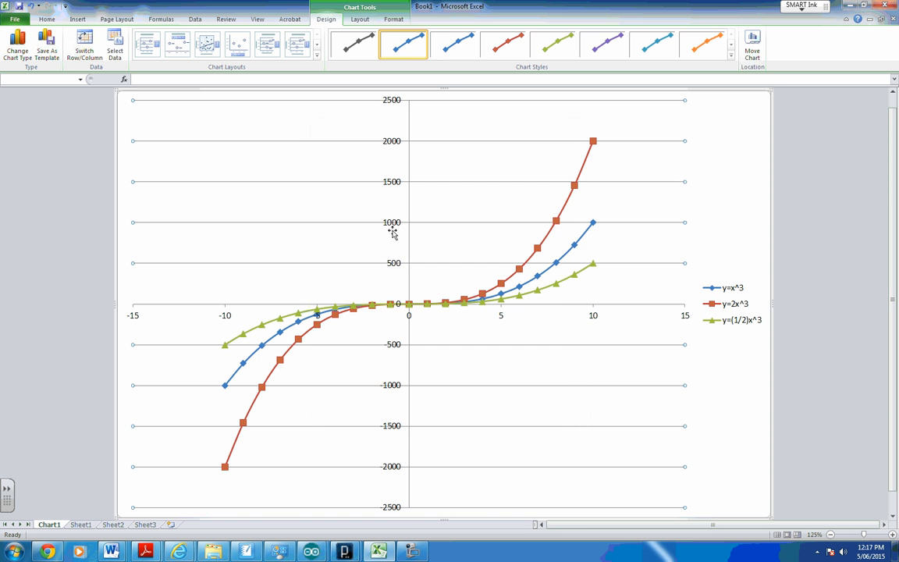
left_click(396, 226)
double_click(398, 225)
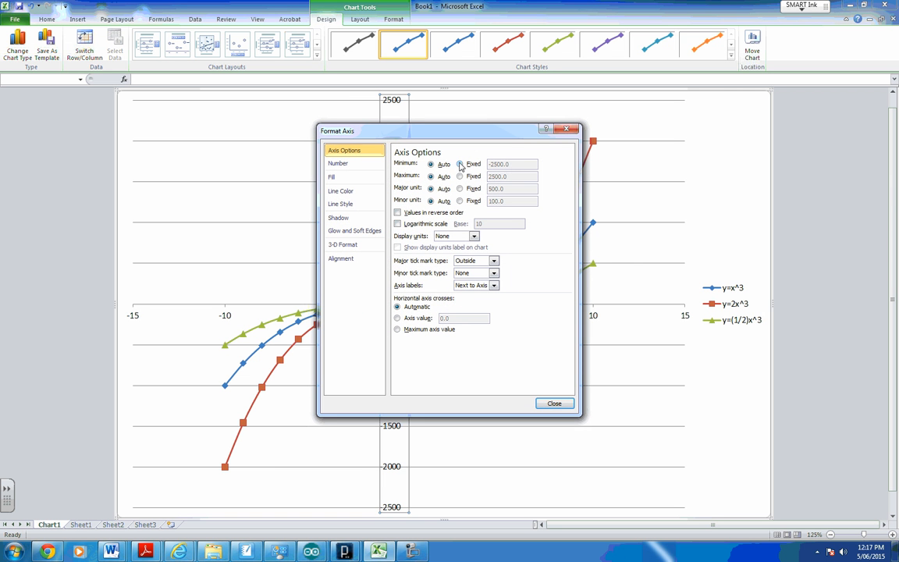
left_click(495, 164)
left_click(463, 165)
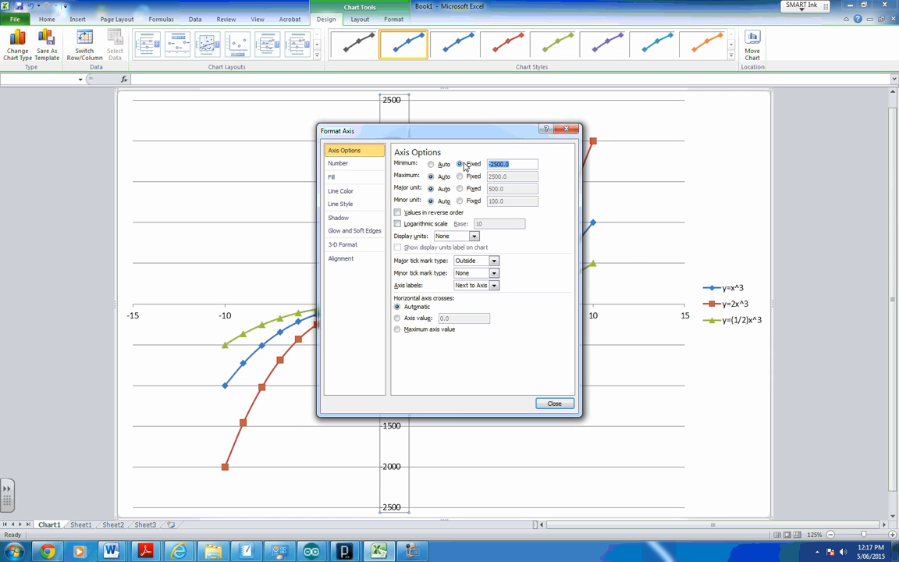
type("-")
left_click(461, 177)
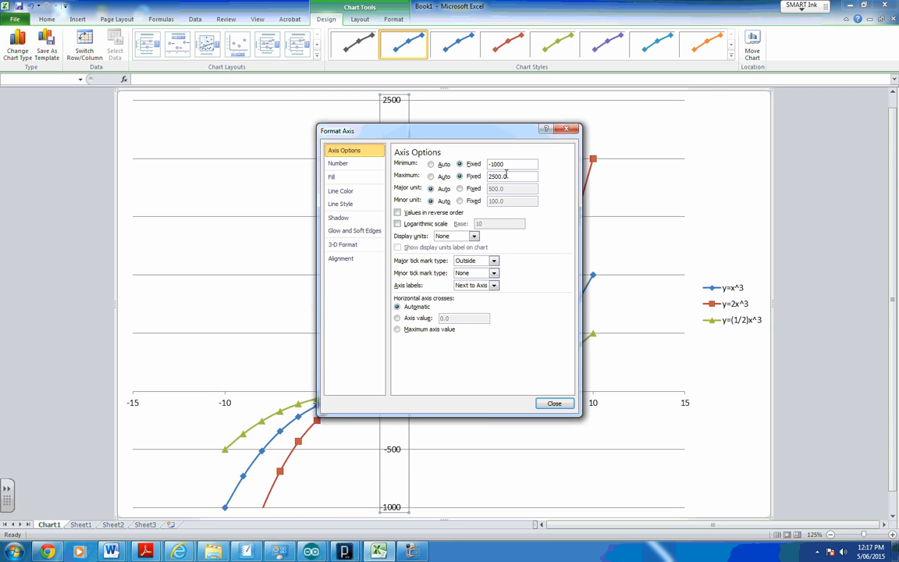
double_click(505, 176)
type("1")
key("Return")
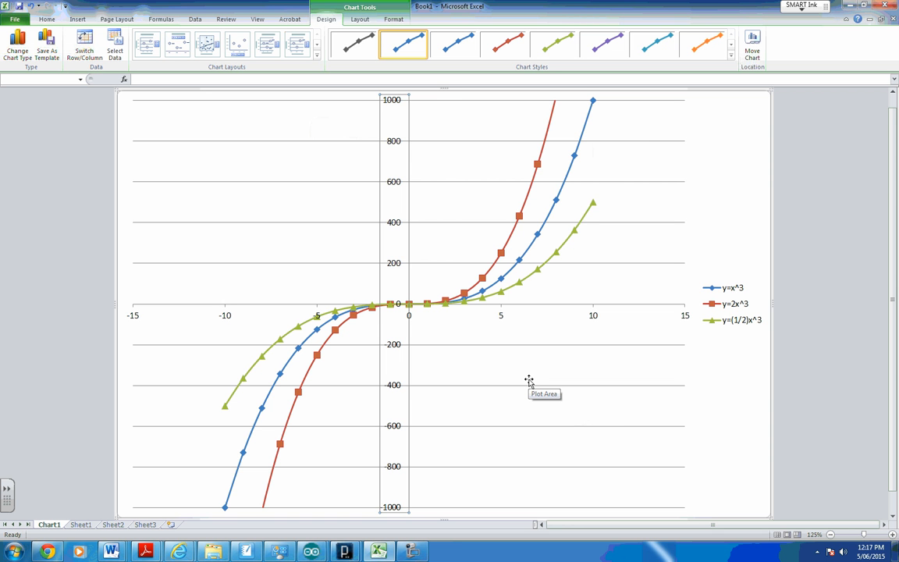
- Fix the horizontal axis bounds of the chart at a minimum of -10 and a maximum of 10
double_click(455, 304)
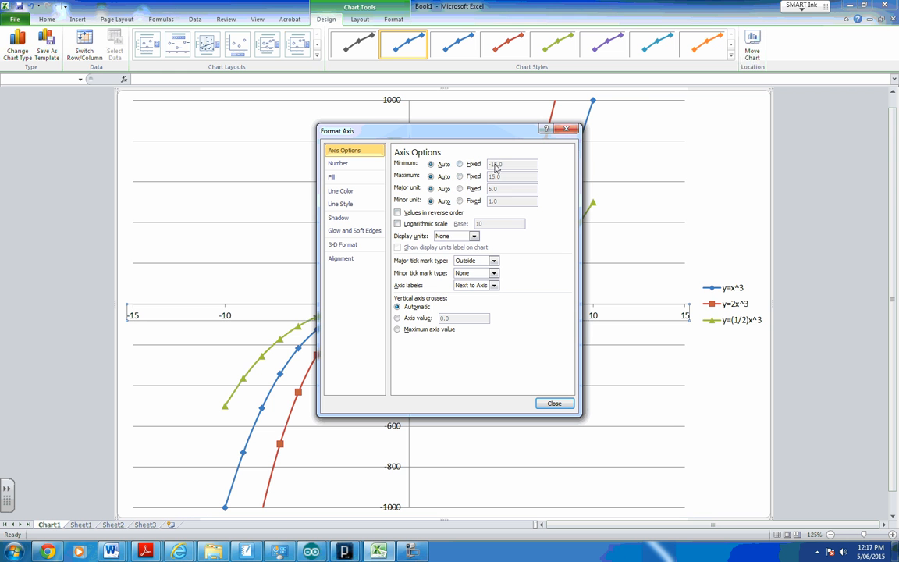
left_click(460, 164)
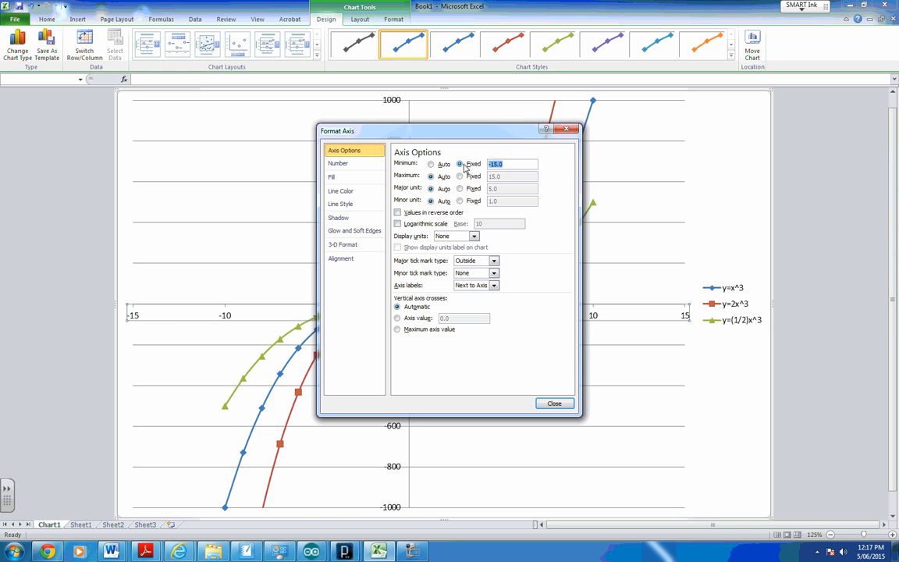
type("-")
left_click(473, 177)
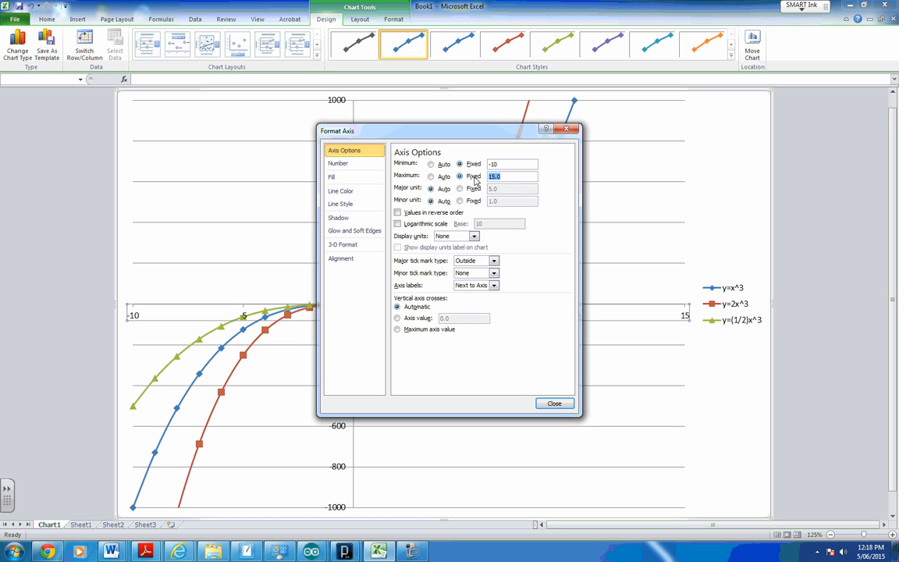
type("10")
left_click(554, 404)
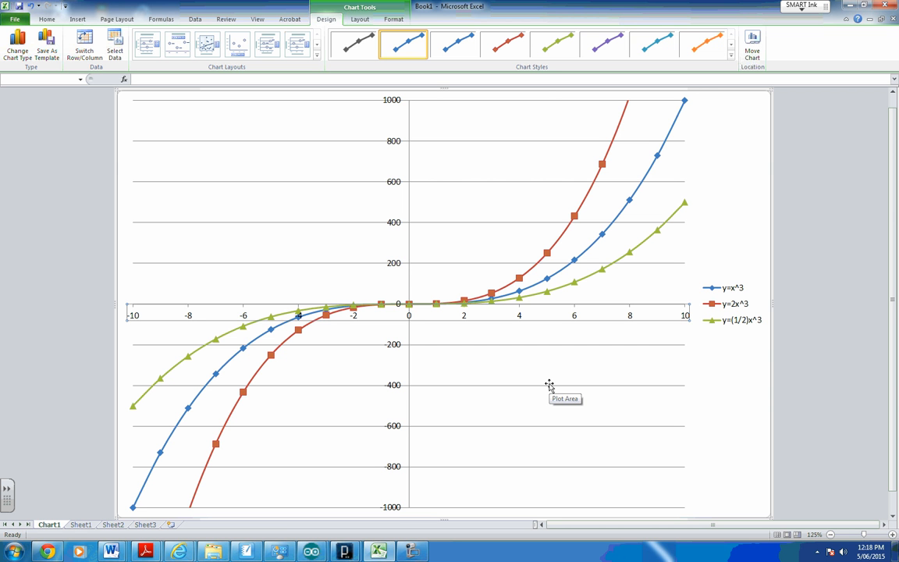
- Insert a scatter chart with smooth lines and markers from the data in A1:D22 on Sheet1
left_click(80, 525)
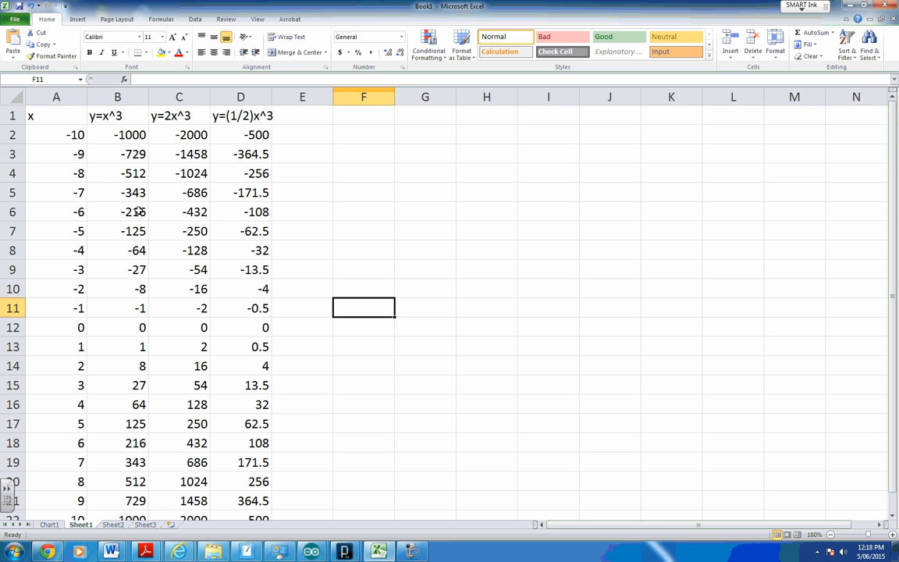
left_click_drag(57, 111, 238, 482)
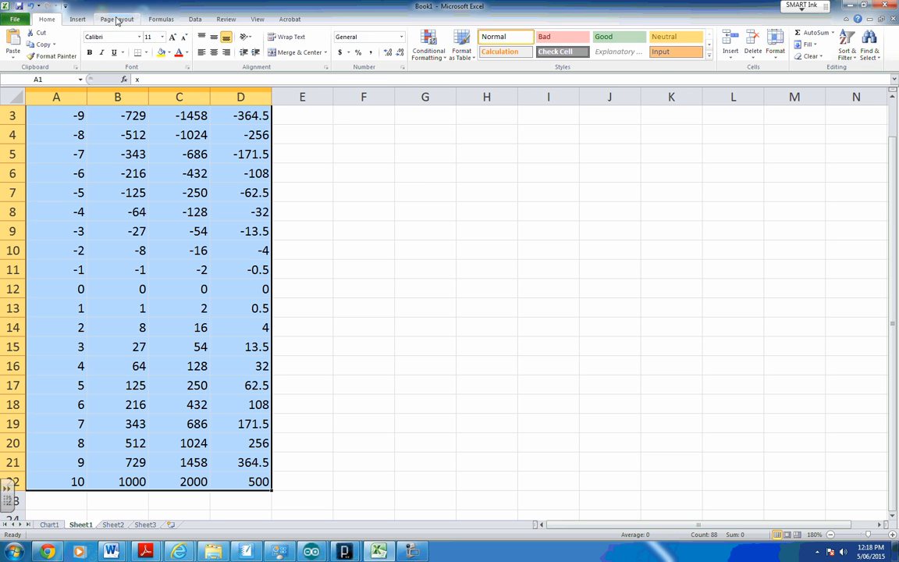
left_click(77, 20)
left_click(309, 53)
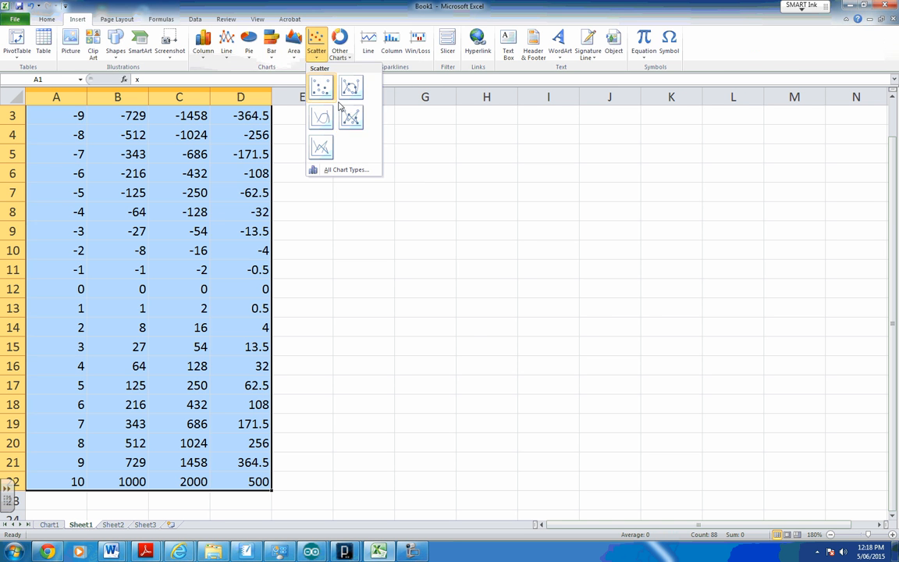
left_click(319, 88)
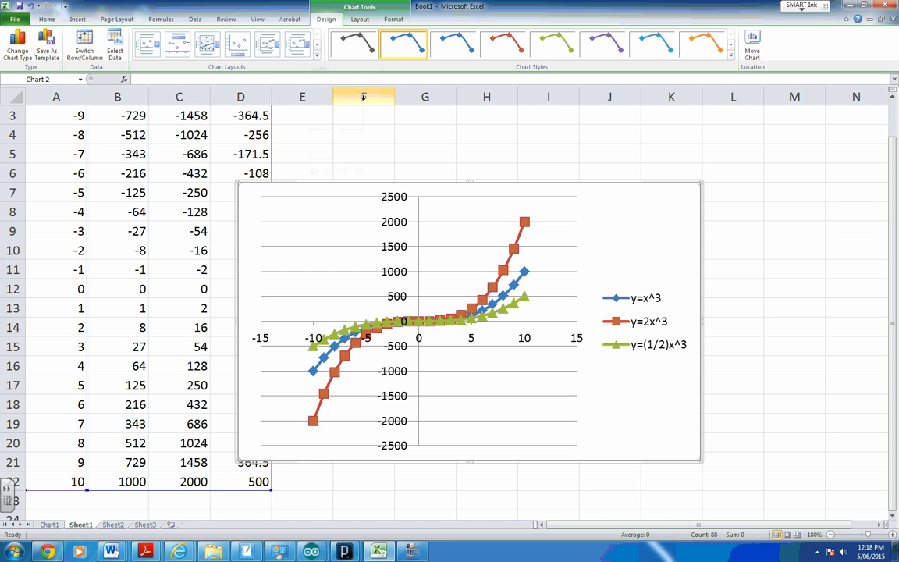
- Move the new scatter chart to its own new sheet named Chart2
right_click(580, 356)
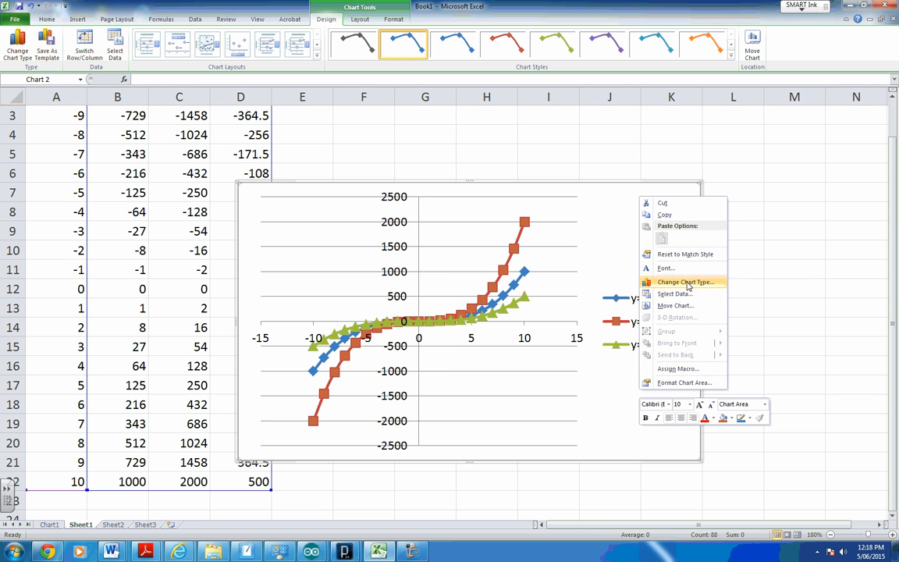
left_click(679, 306)
left_click(615, 290)
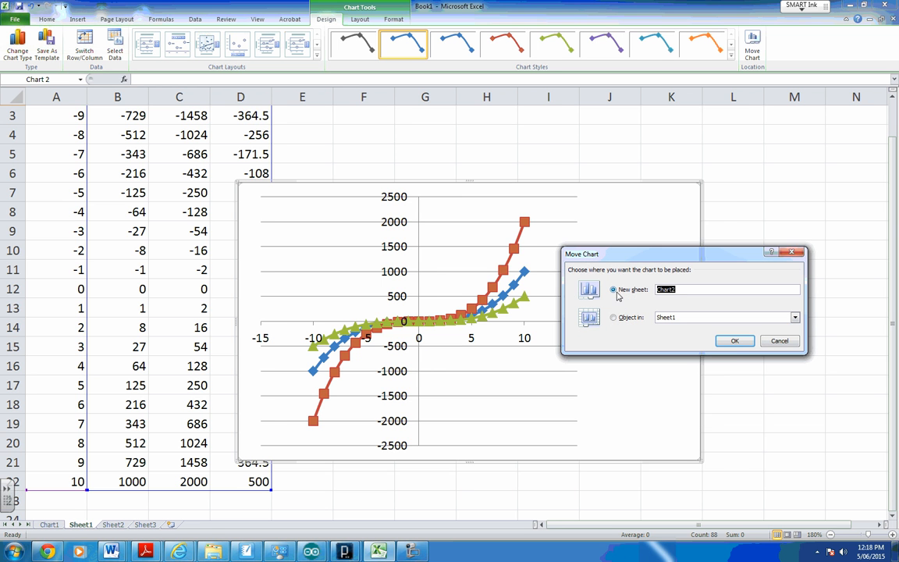
left_click(735, 341)
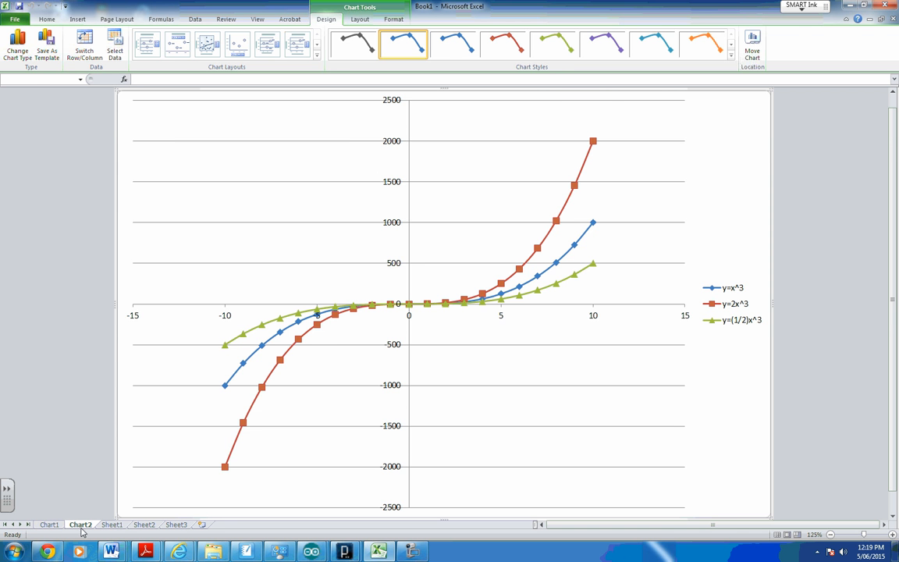
- Enter the column header y=10x^3 in cell E1 of Sheet1
left_click(112, 525)
left_click(370, 408)
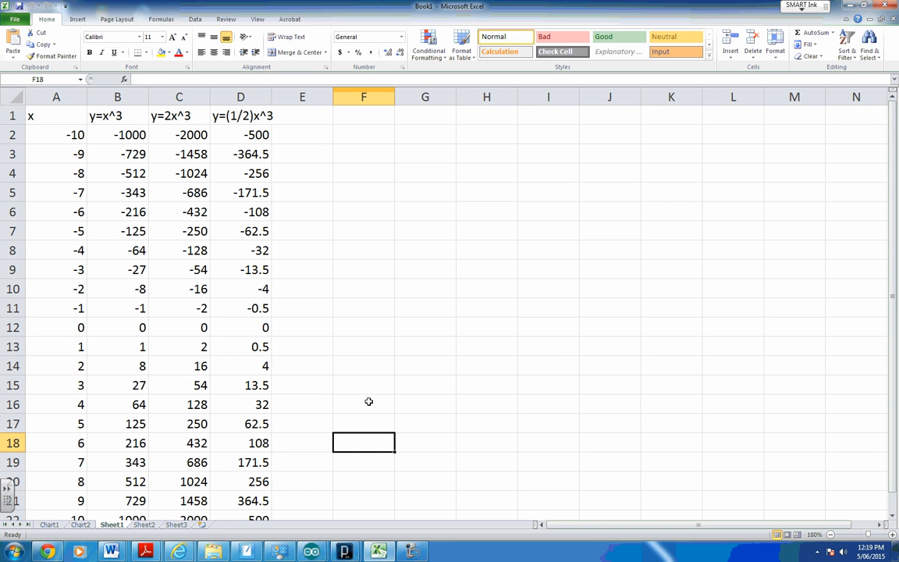
left_click(325, 115)
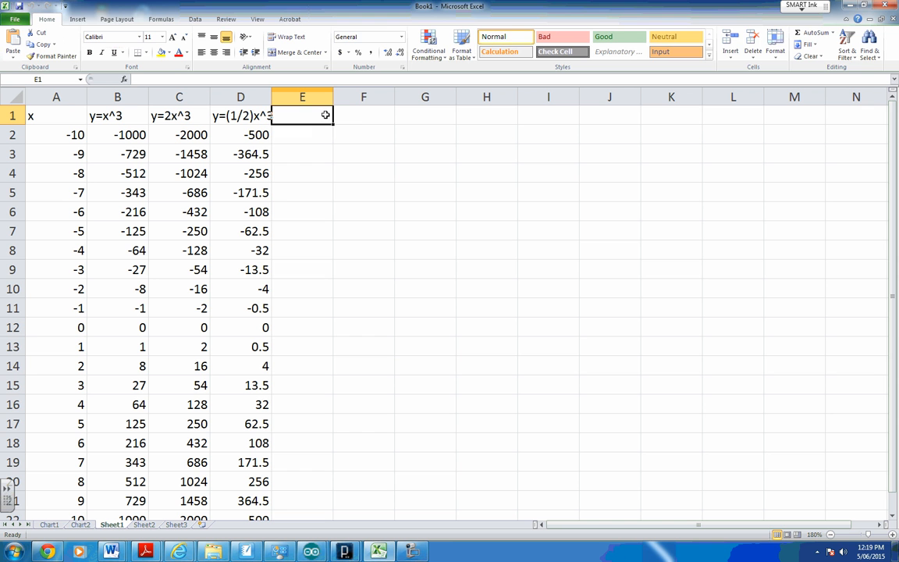
type("y=10")
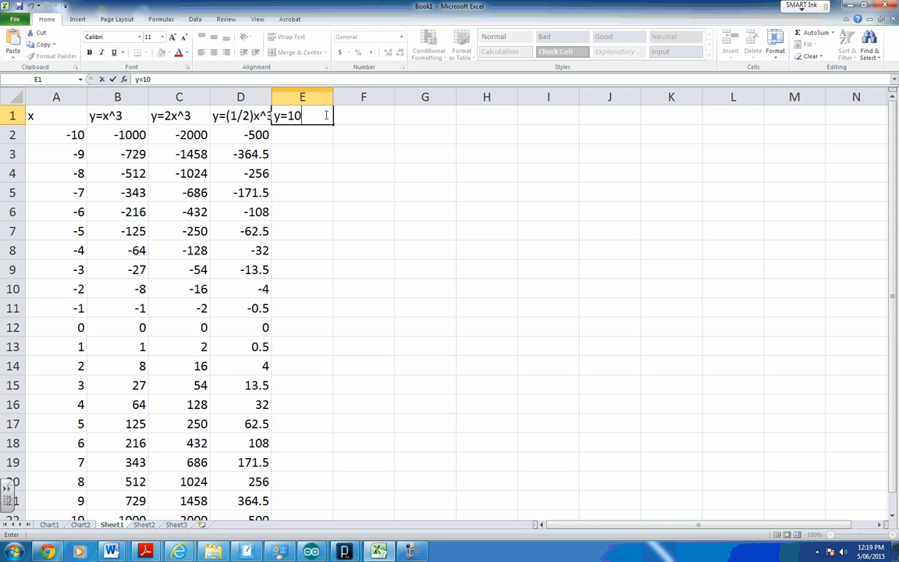
type("x^3")
key("Return")
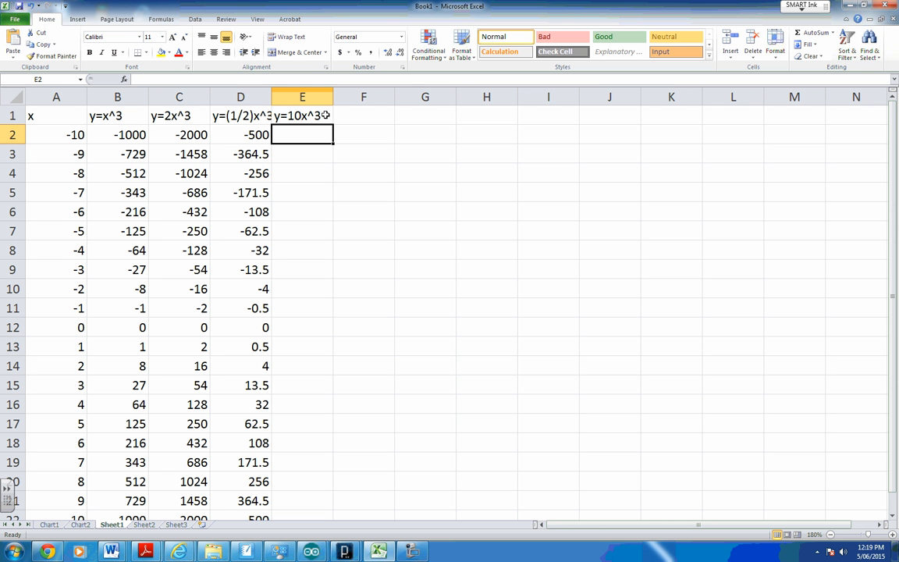
- Enter the formula =10*A2^3 in cell E2 and fill it down to E22
type("=10")
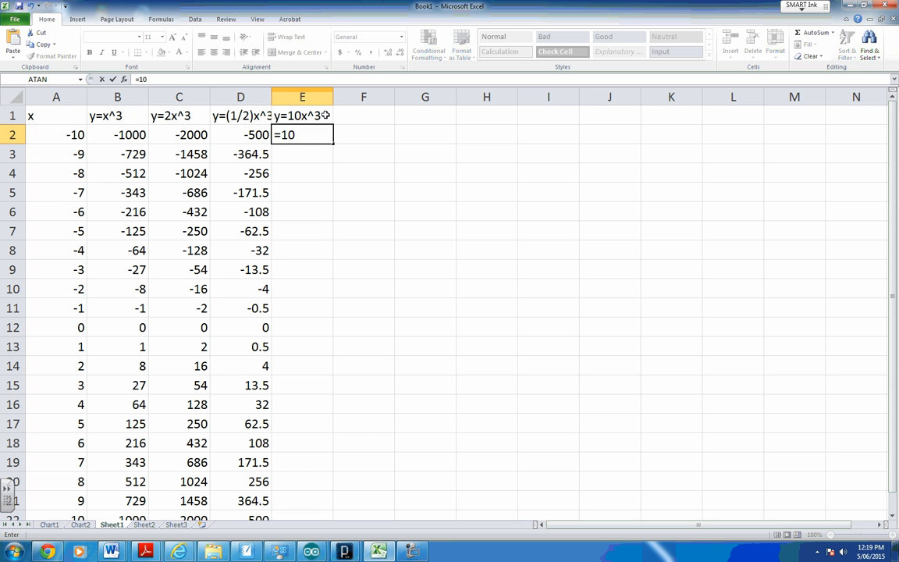
type("*")
left_click(75, 135)
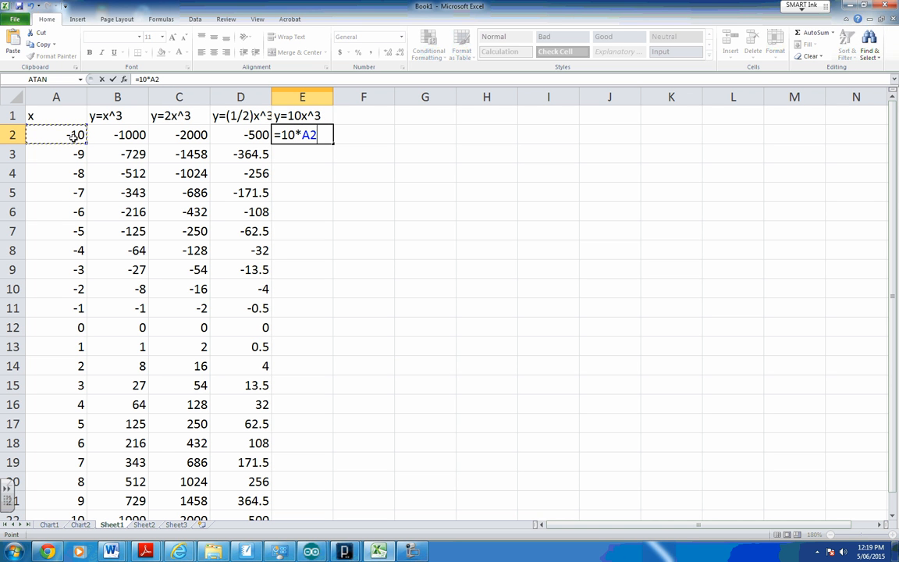
type("^3")
key("Return")
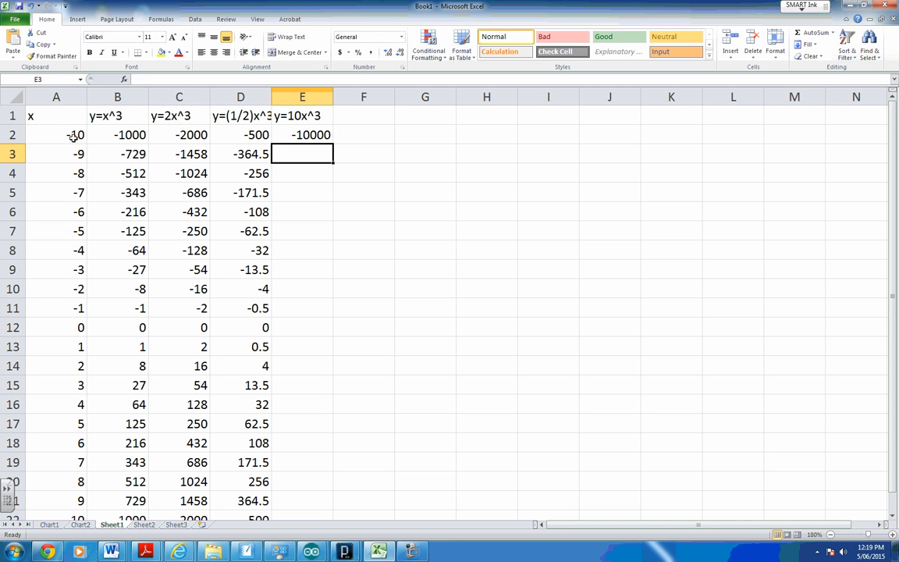
left_click(296, 133)
left_click_drag(331, 146, 324, 484)
scroll(328, 366, "up", 1)
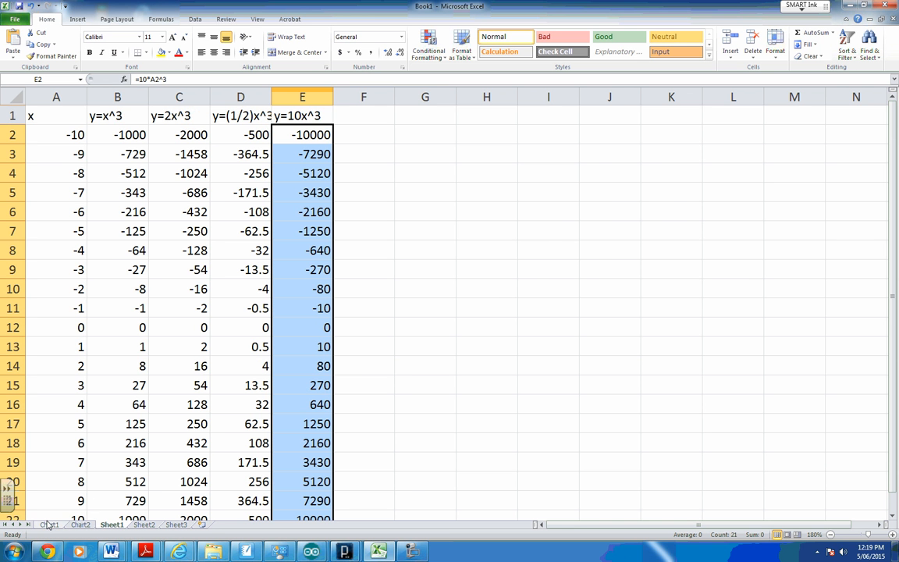
- Add a new data series to the chart on Chart1, taking its name from cell E1 of Sheet1
left_click(48, 525)
right_click(660, 281)
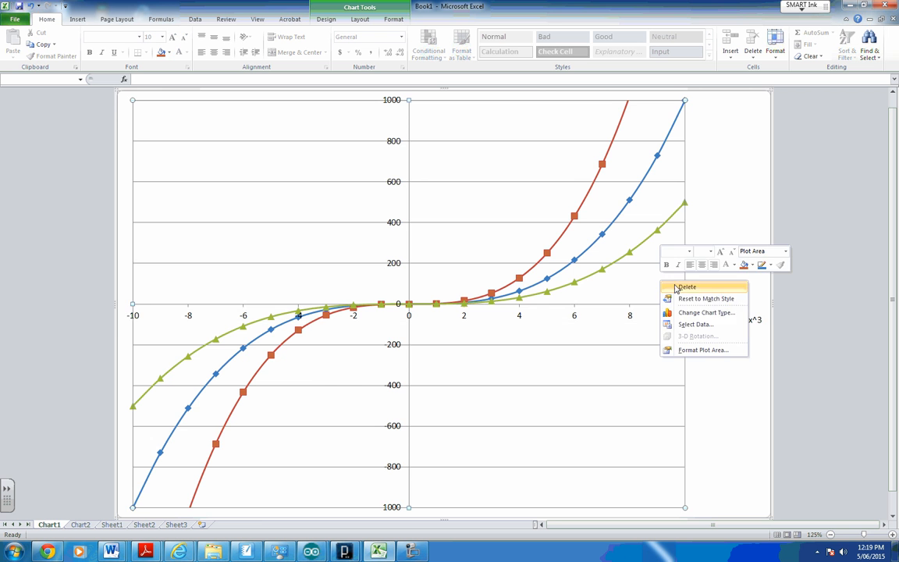
left_click(695, 324)
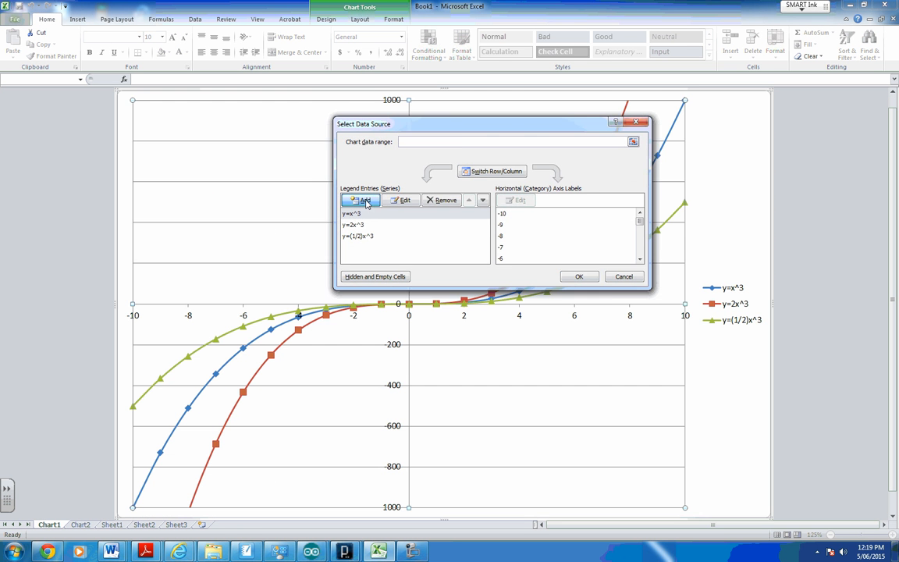
left_click(361, 203)
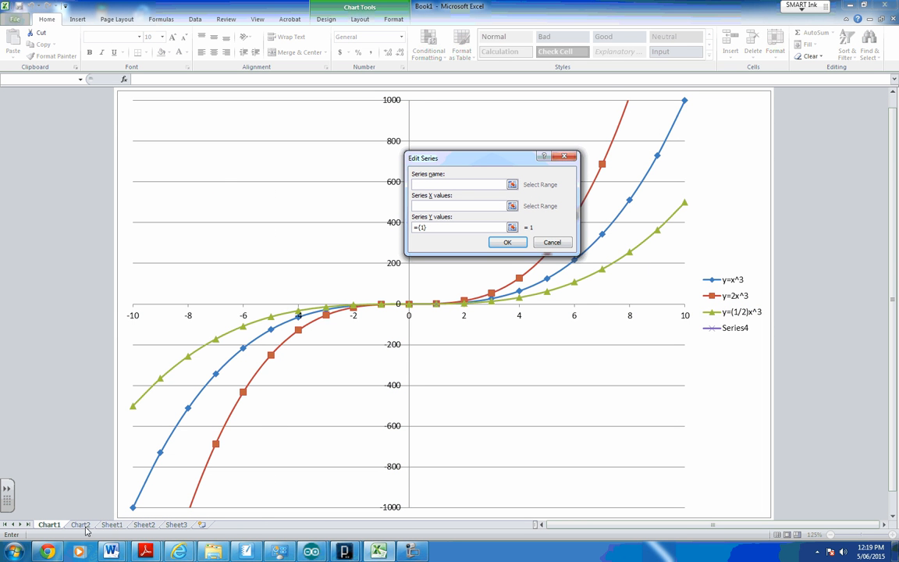
left_click(111, 525)
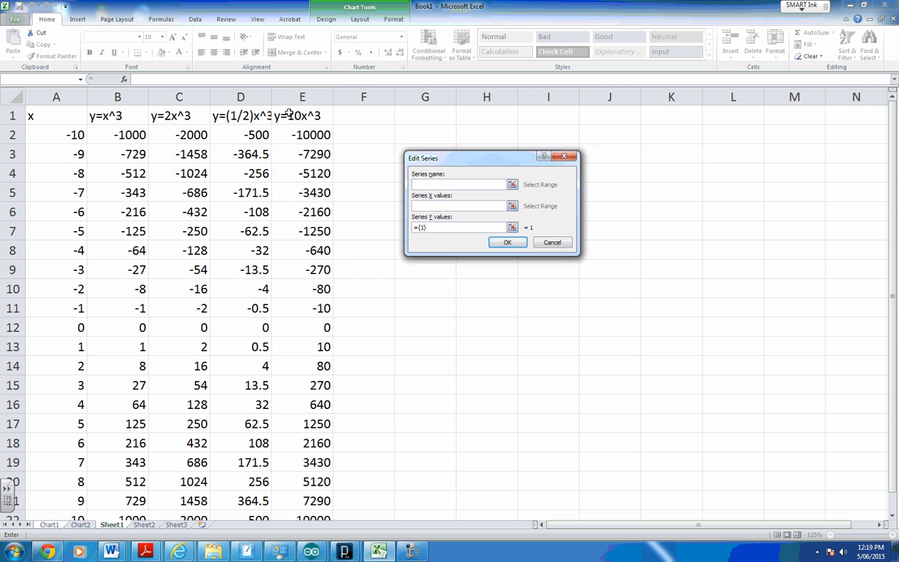
left_click(512, 184)
left_click(303, 115)
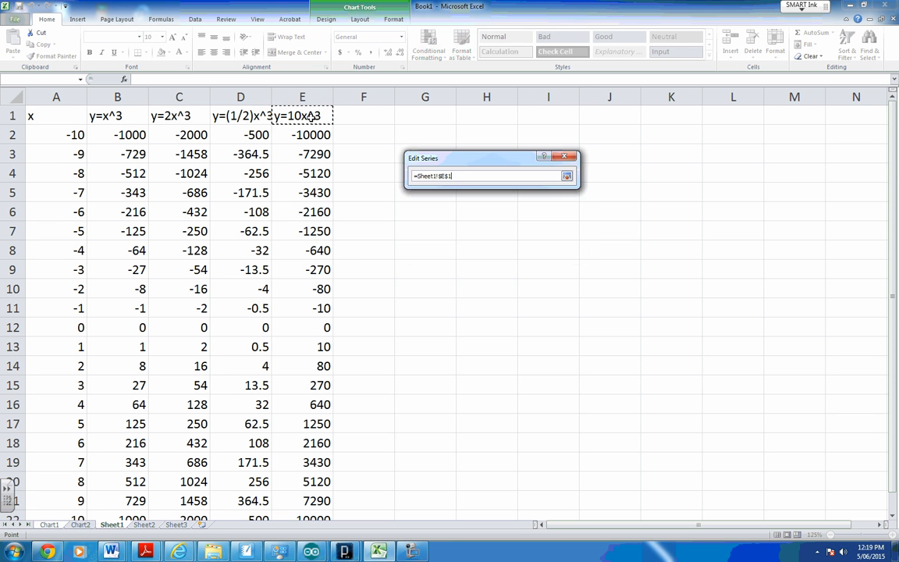
left_click(568, 176)
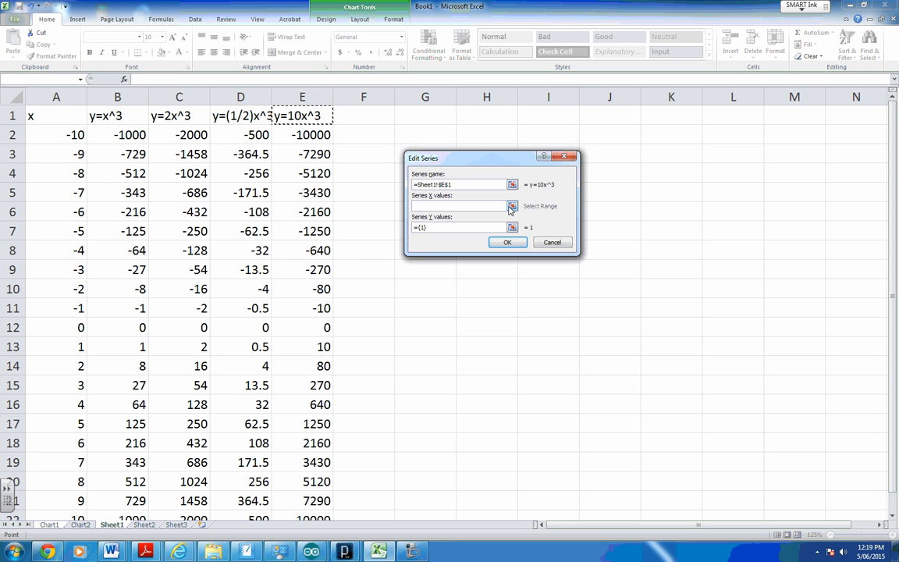
- Set the new series' X values to Sheet1 A2:A22 and its Y values to E2:E22, and apply the data source changes
left_click(512, 206)
left_click_drag(59, 134, 62, 512)
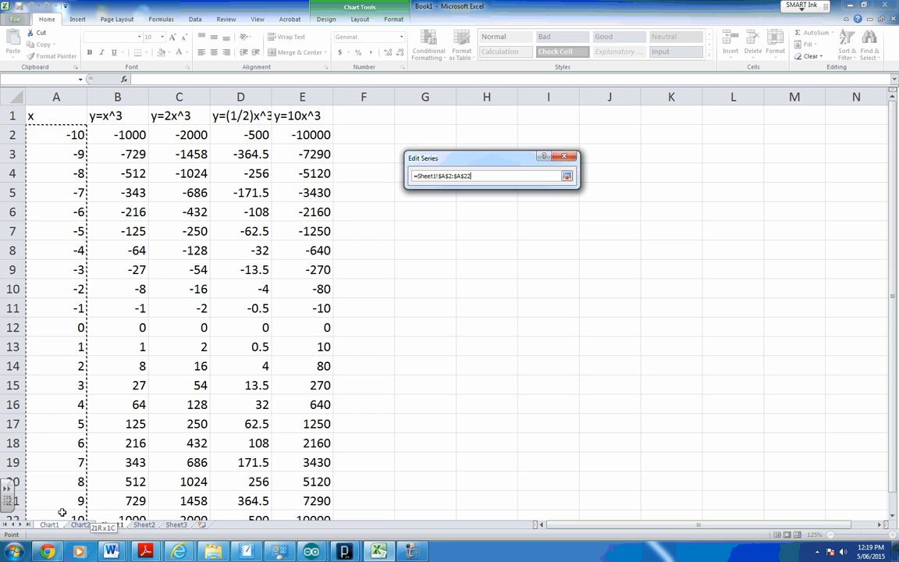
left_click(568, 176)
left_click(512, 230)
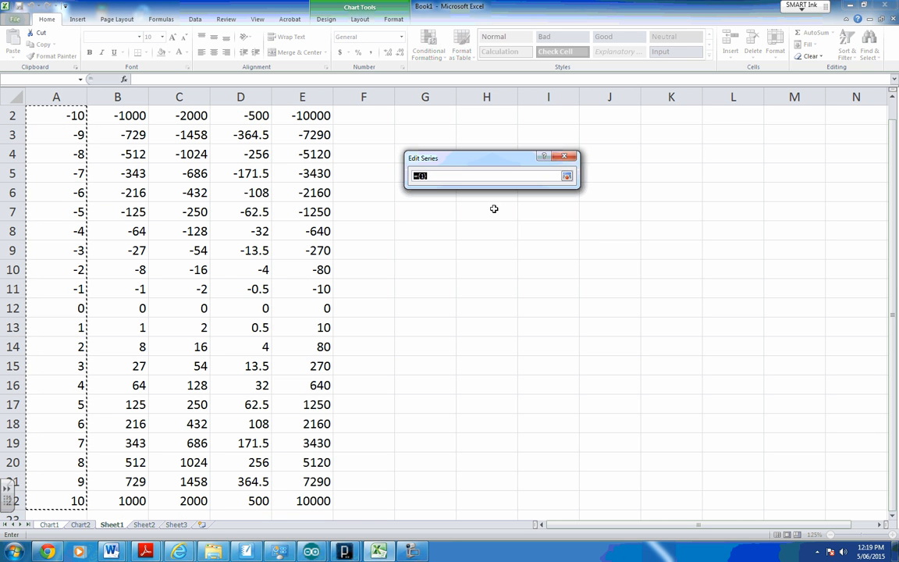
left_click(316, 116)
left_click_drag(316, 115, 322, 504)
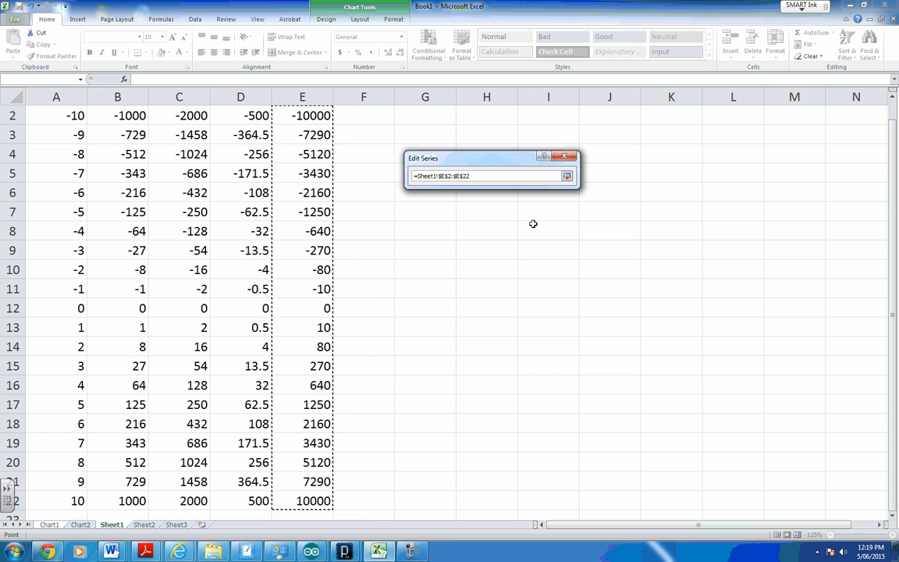
left_click(567, 177)
left_click(512, 241)
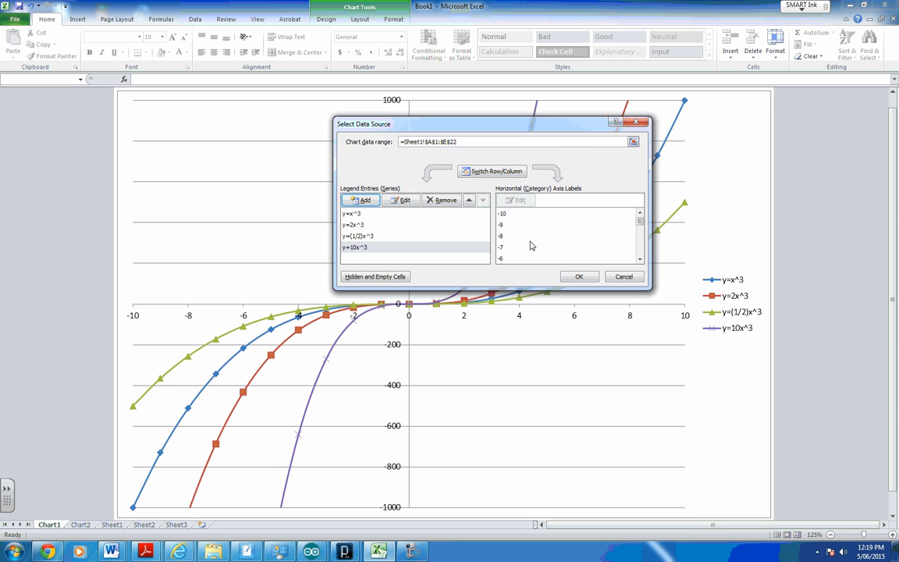
left_click(578, 277)
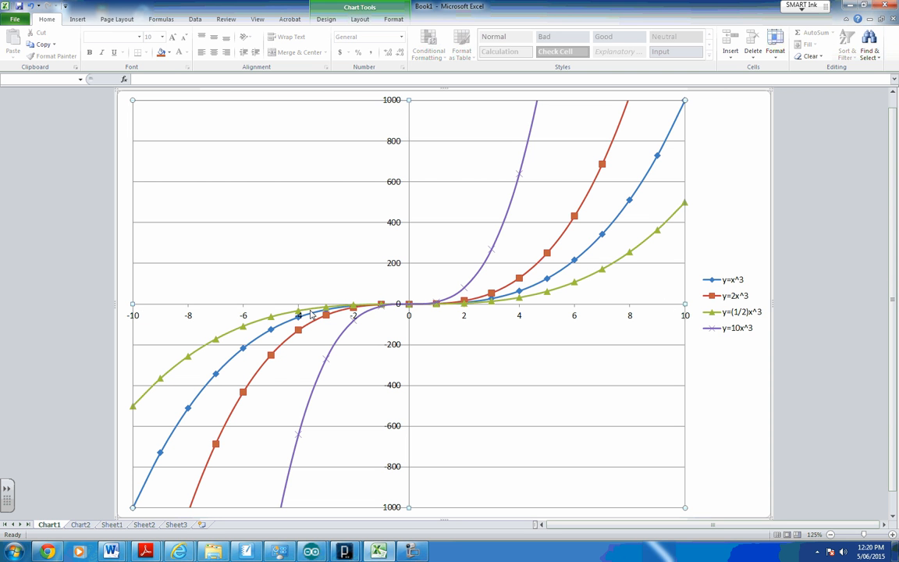
- Enter the column header y=-x^3 in cell F1 of Sheet1
mouse_move(310, 315)
mouse_move(205, 351)
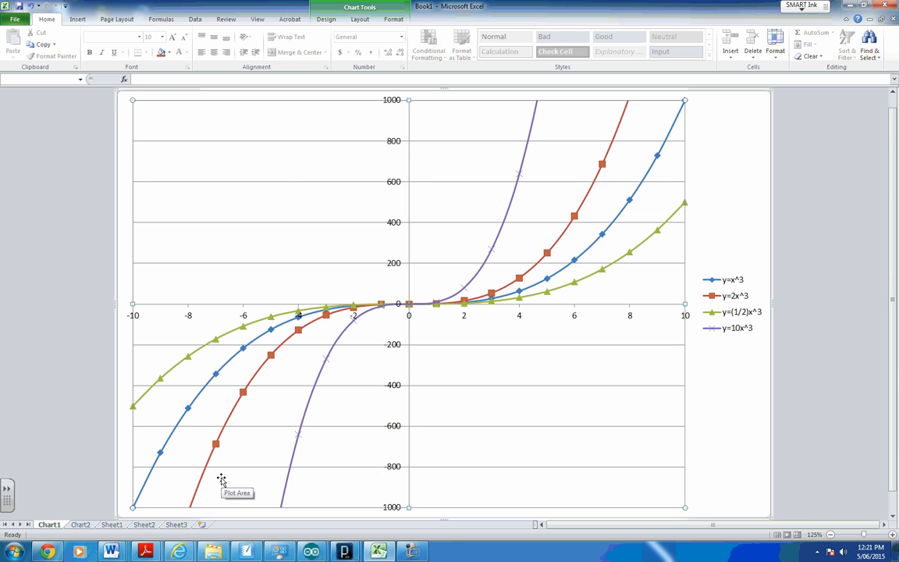
left_click(112, 525)
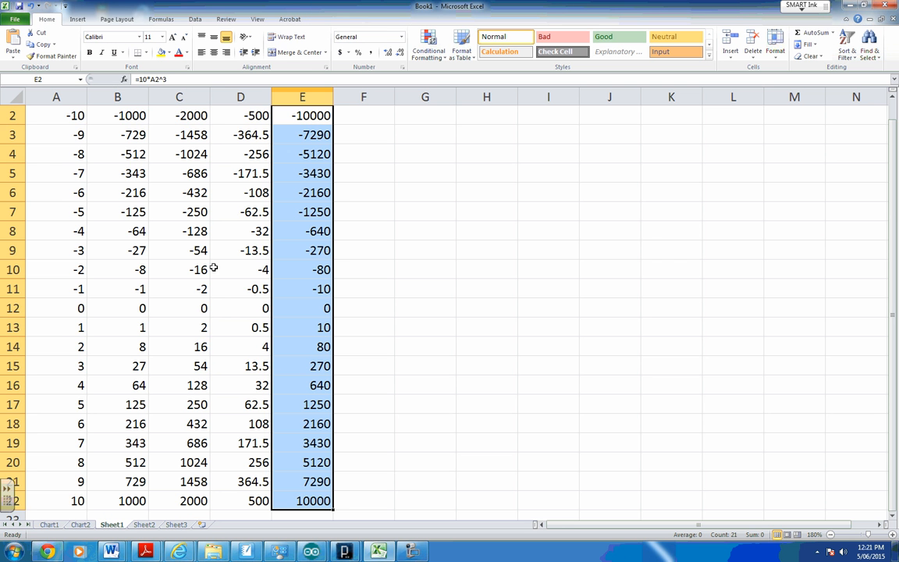
scroll(359, 122, "up", 1)
left_click(375, 115)
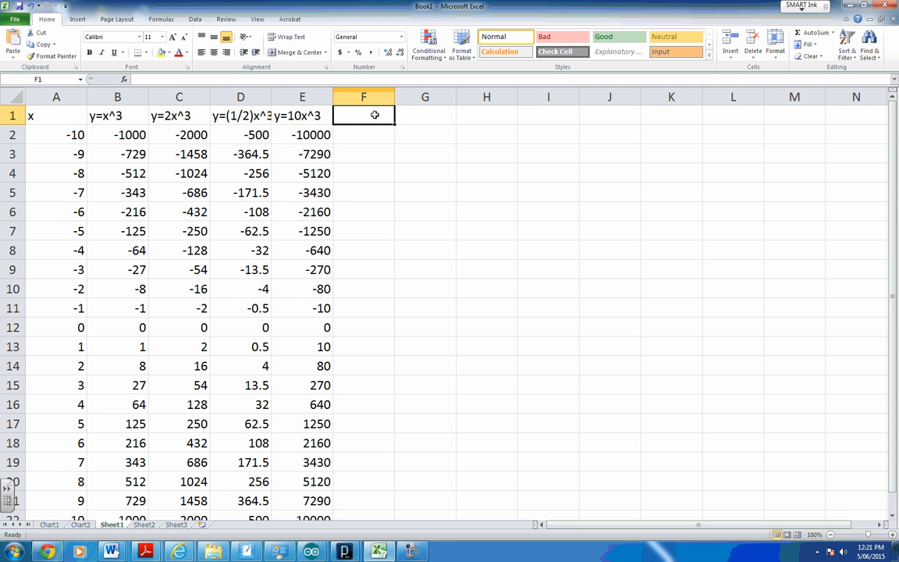
type("y=-")
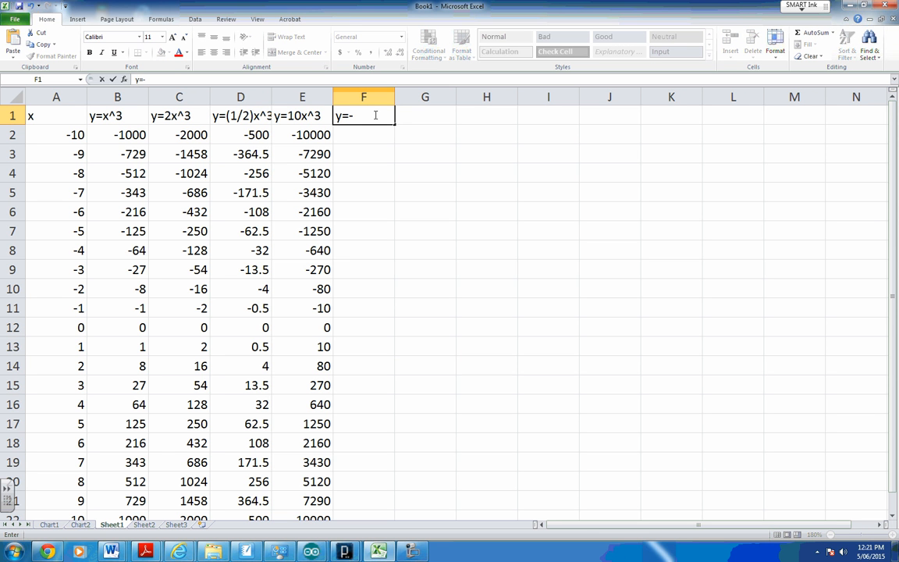
type("x^3")
key("Return")
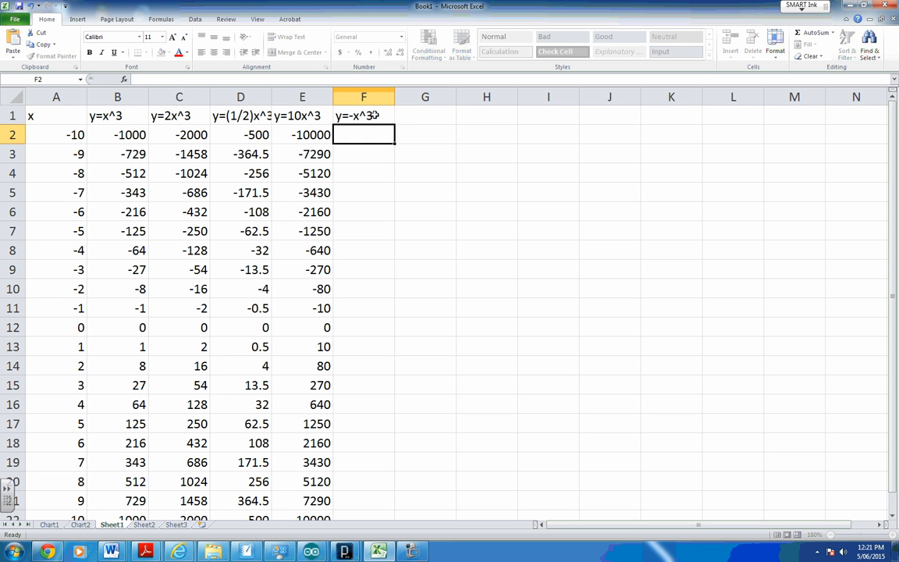